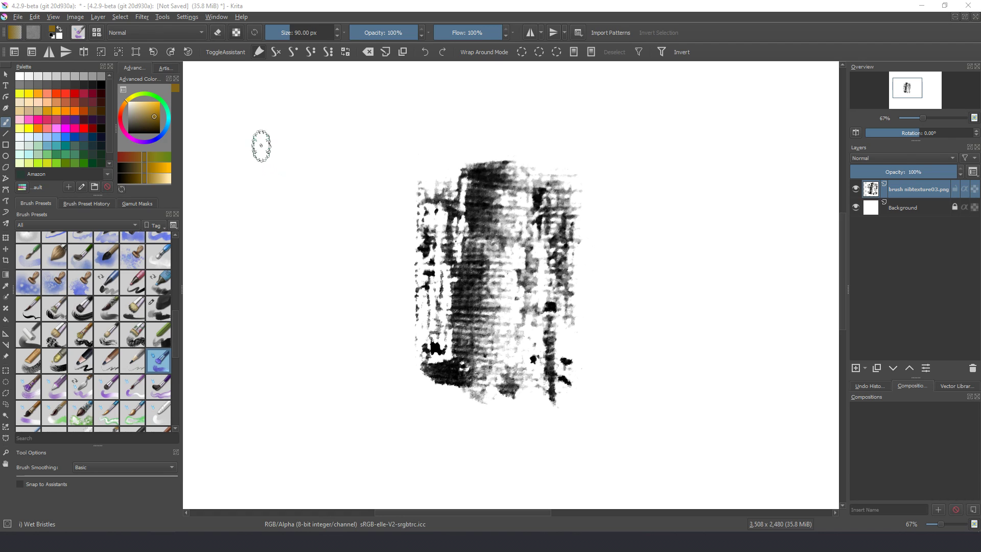
- Open the brush settings editor for the Wet Bristles preset
click(78, 34)
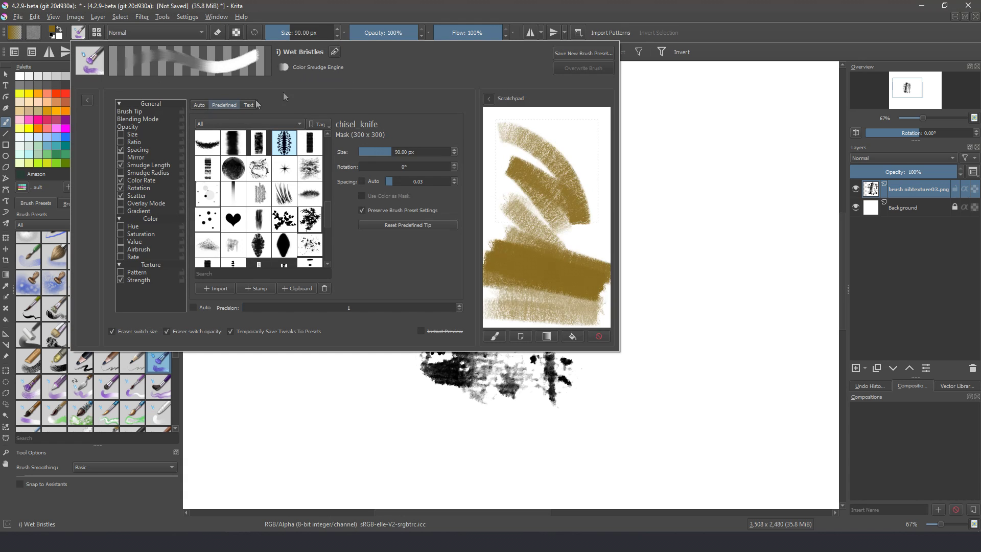
- Enable Ratio for Wet Bristles, then close the editor and start transforming with Ctrl+T
click(121, 142)
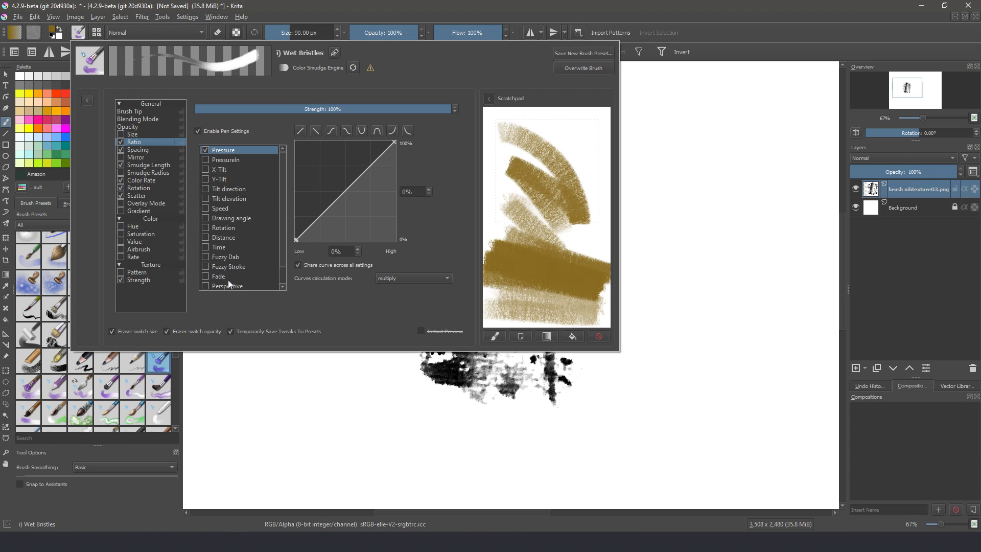
key(ctrl+t)
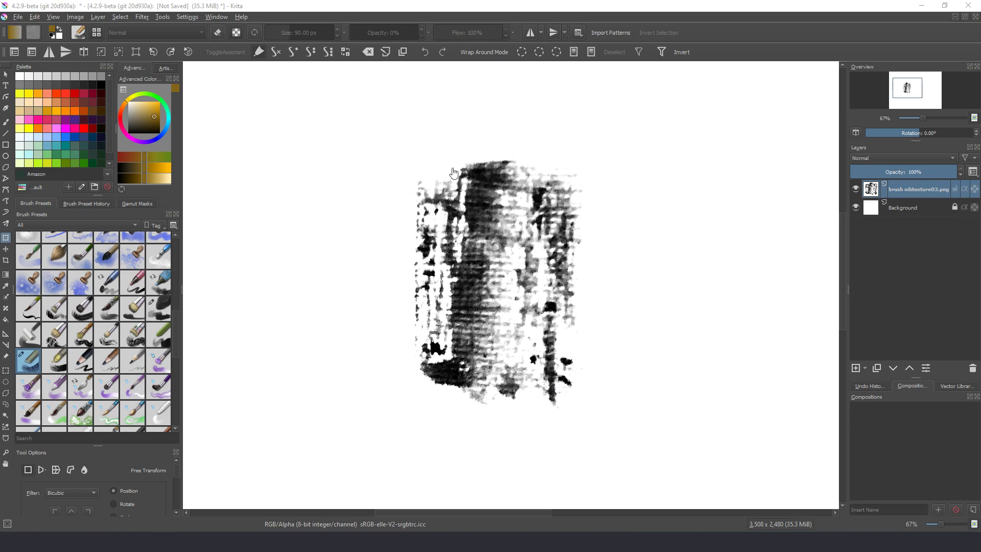
- Squash and stretch the brush texture layer into a thin horizontal band
click(465, 313)
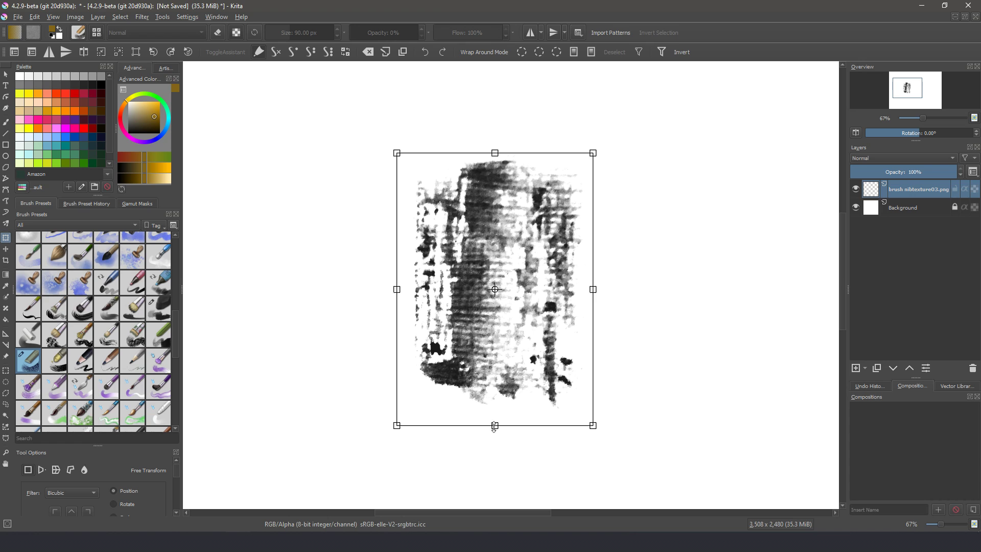
drag(495, 427, 495, 323)
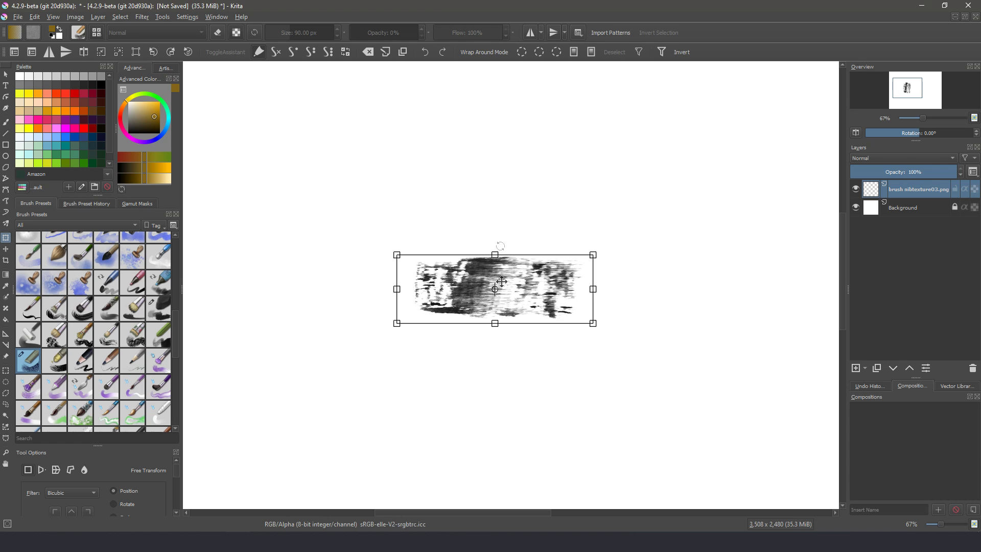
key(ctrl+z)
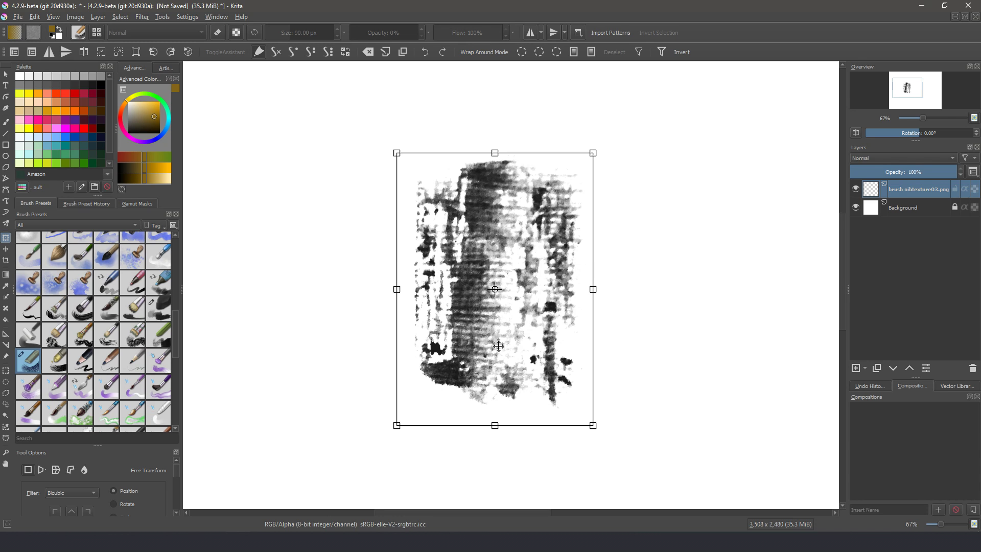
drag(495, 426, 492, 453)
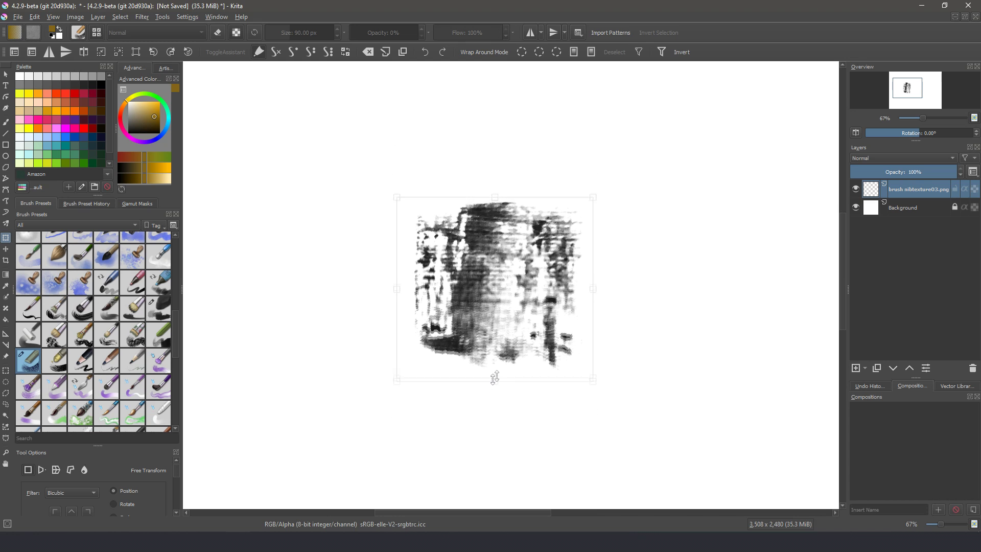
drag(493, 453, 494, 378)
drag(592, 287, 759, 289)
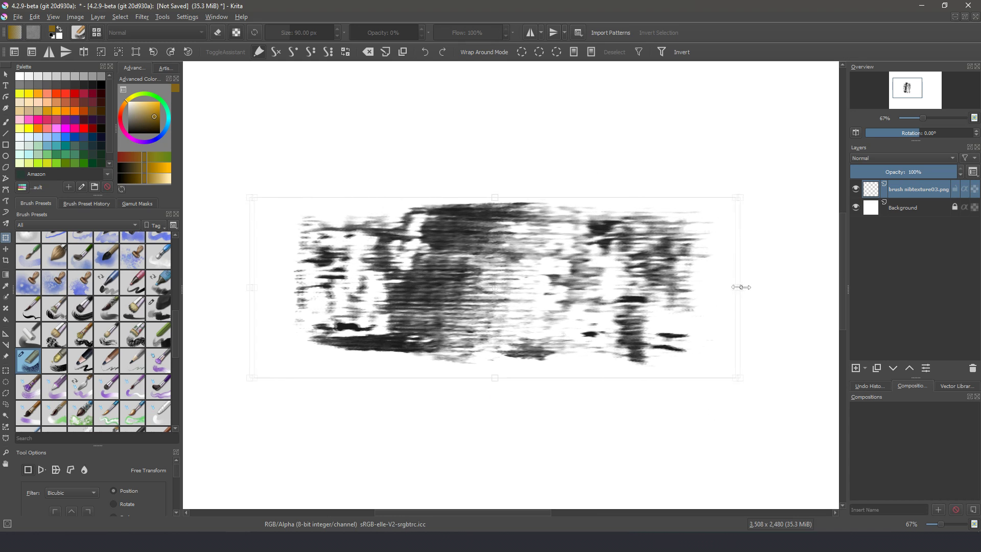
drag(759, 288, 575, 287)
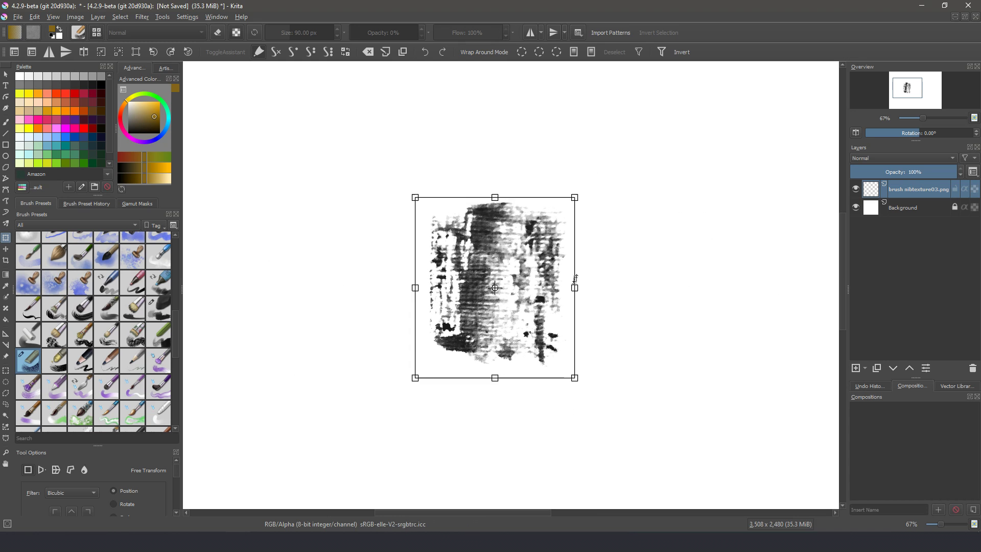
drag(494, 197, 491, 274)
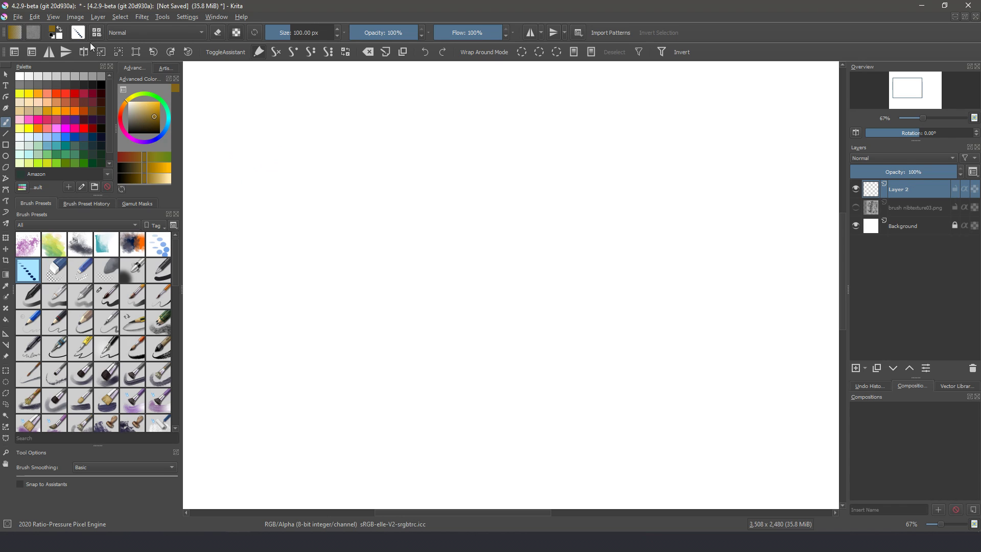
- Enable Ratio and paint a pressure-varying blue stroke, then pick the Ratio-Pressure Color Smudge preset
click(77, 33)
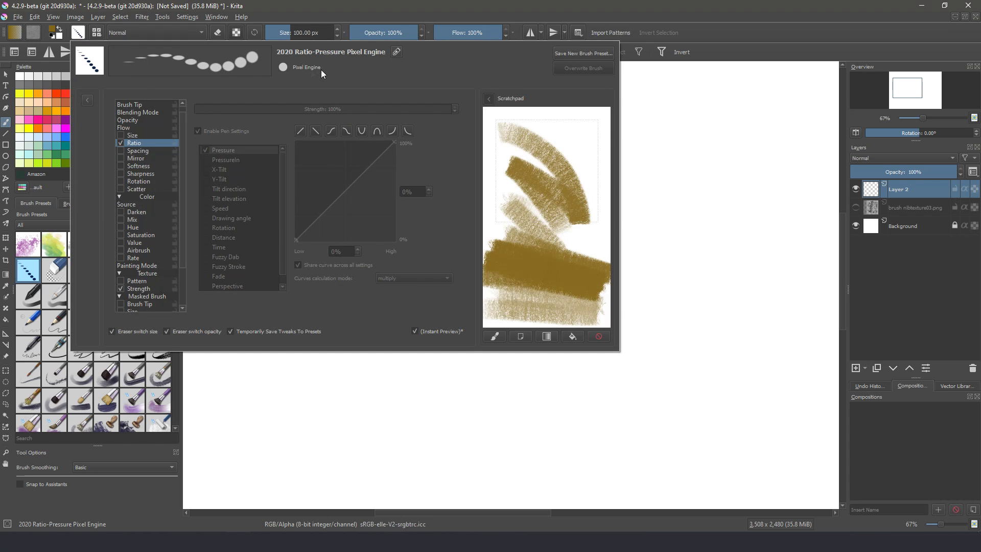
click(138, 144)
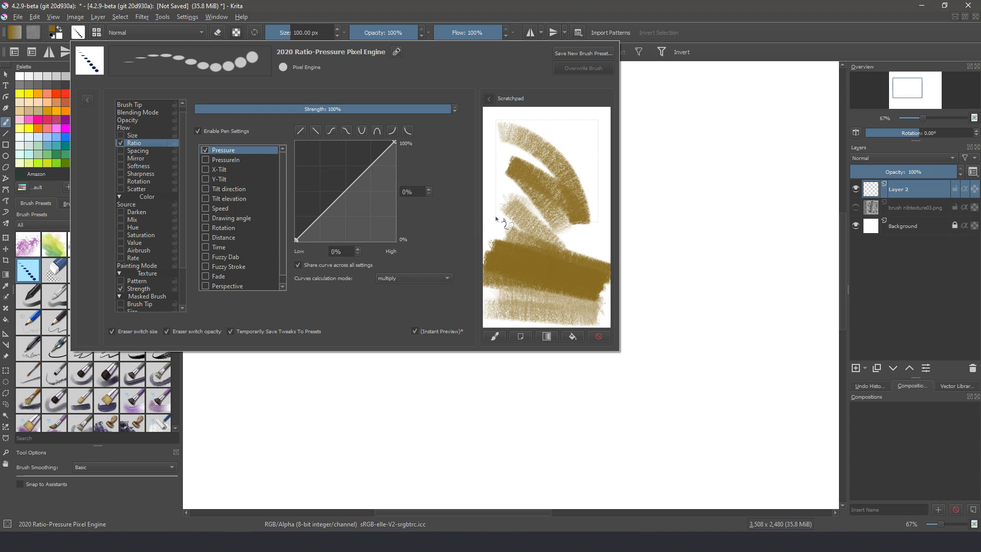
drag(236, 168, 782, 171)
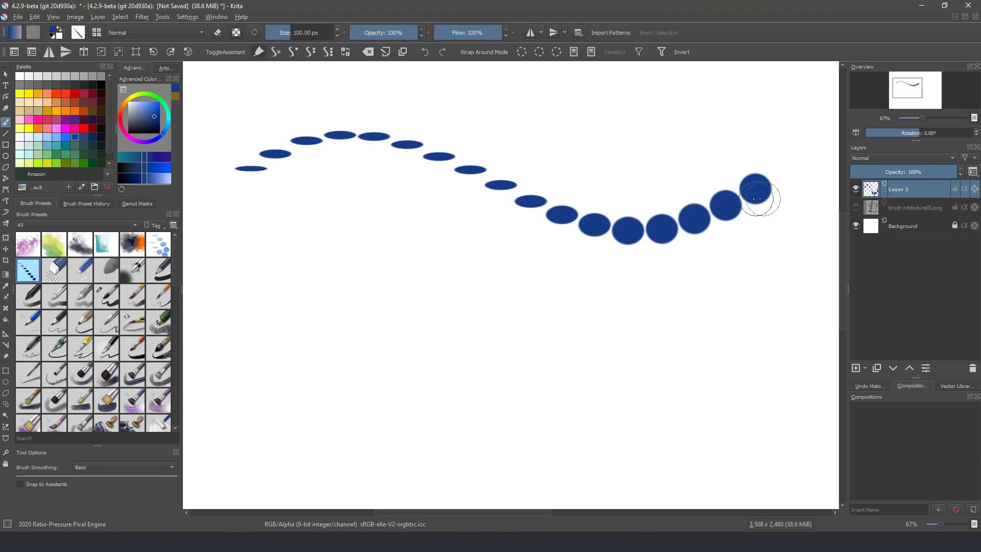
click(157, 245)
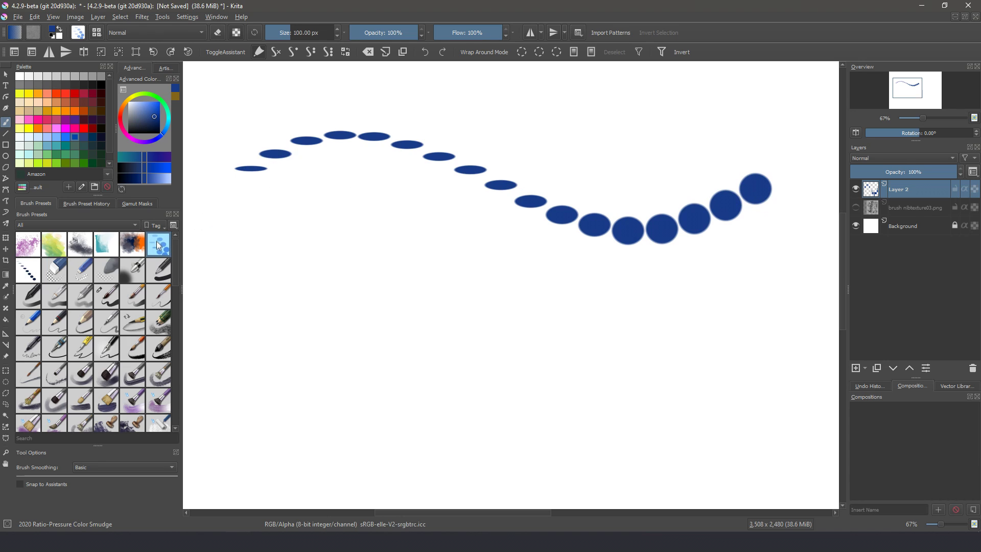
- Open the Color Smudge preset's settings, clear the scratchpad, and paint a second stroke below
click(78, 33)
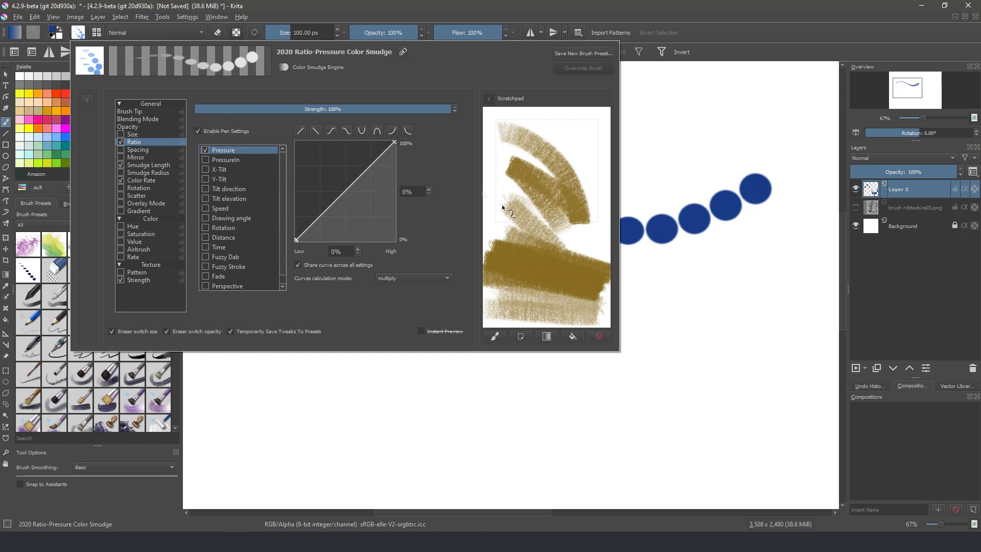
click(599, 336)
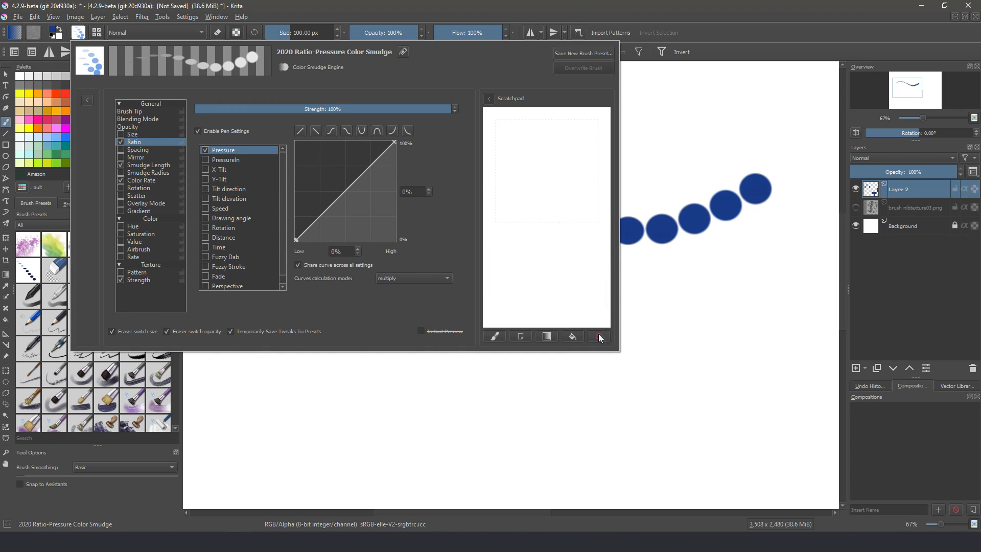
mouse_move(271, 265)
mouse_down()
mouse_move(309, 263)
mouse_move(431, 298)
mouse_move(661, 323)
mouse_move(757, 281)
mouse_up()
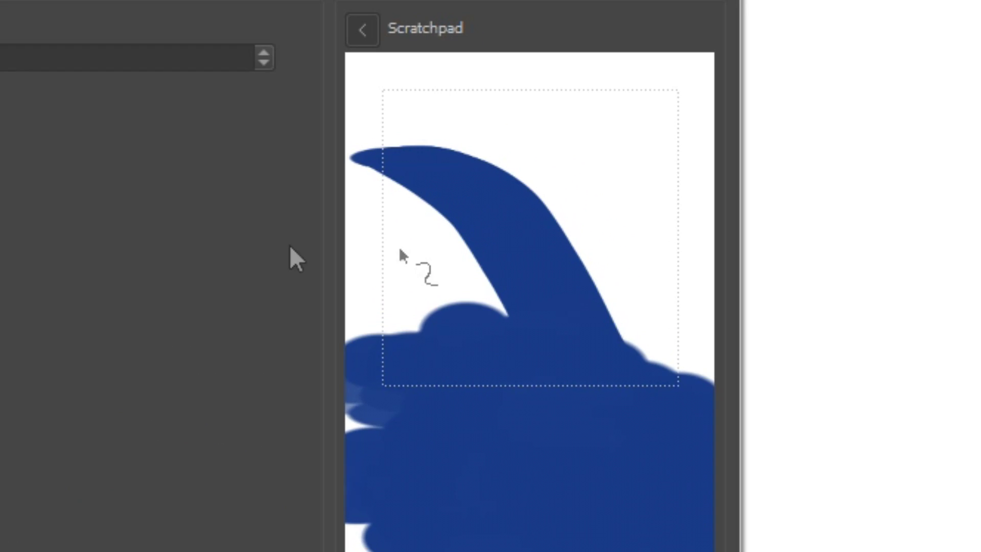
- Test the airbrush with light-blue dabs in the scratchpad, clearing and re-dabbing it
mouse_move(620, 174)
mouse_down()
mouse_move(564, 170)
mouse_move(460, 186)
mouse_move(456, 252)
mouse_up()
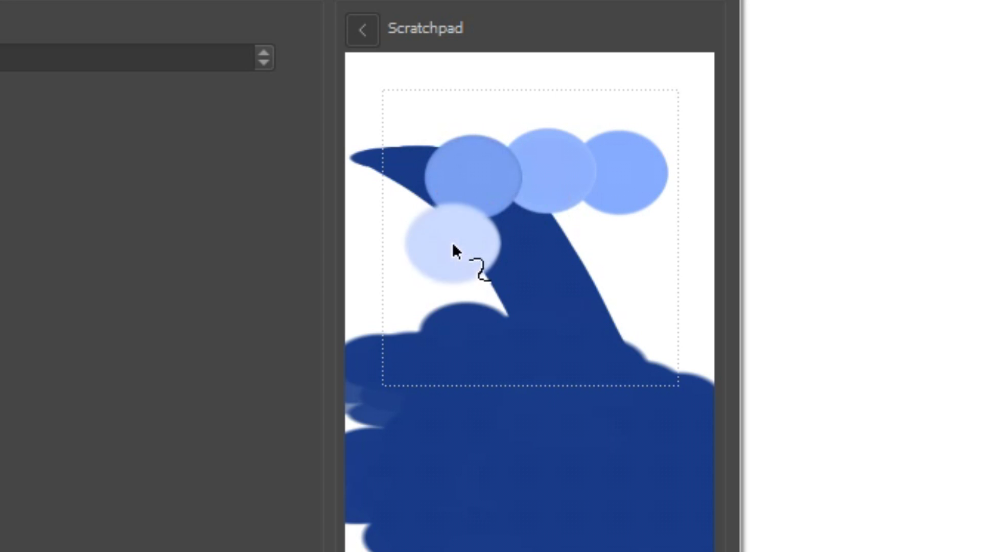
click(532, 244)
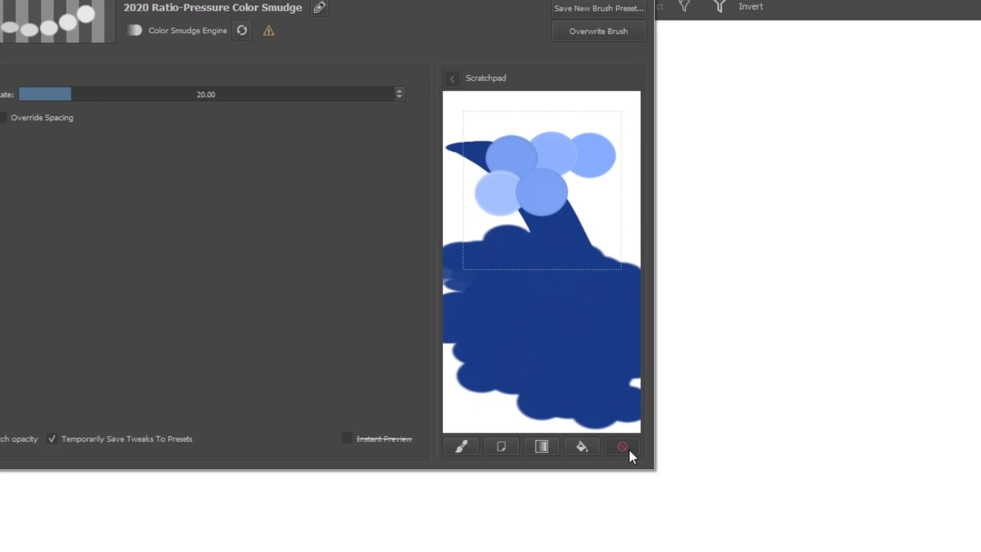
click(623, 447)
click(550, 144)
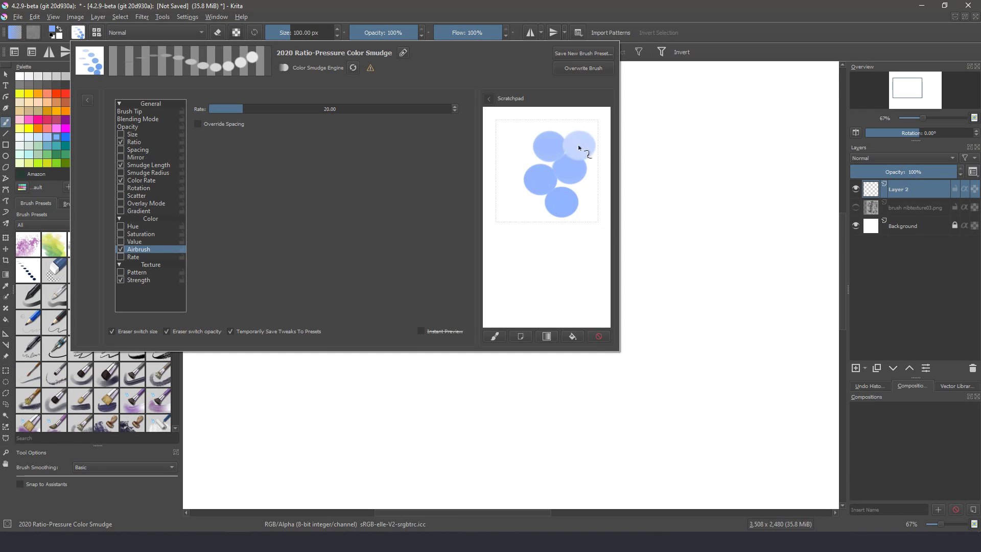
click(527, 143)
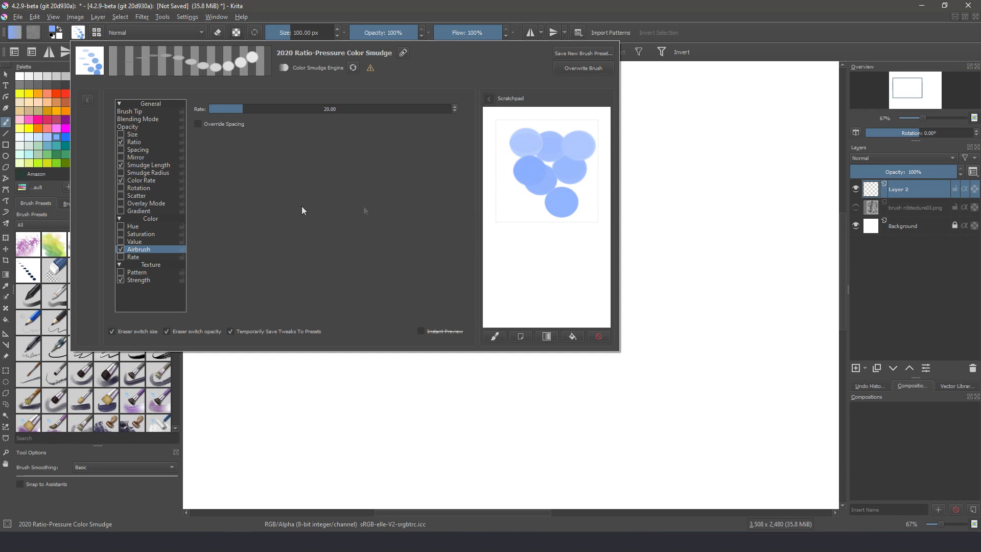
- Enable Scatter on both axes with a linear curve at 77% strength, and test it
click(121, 195)
click(382, 106)
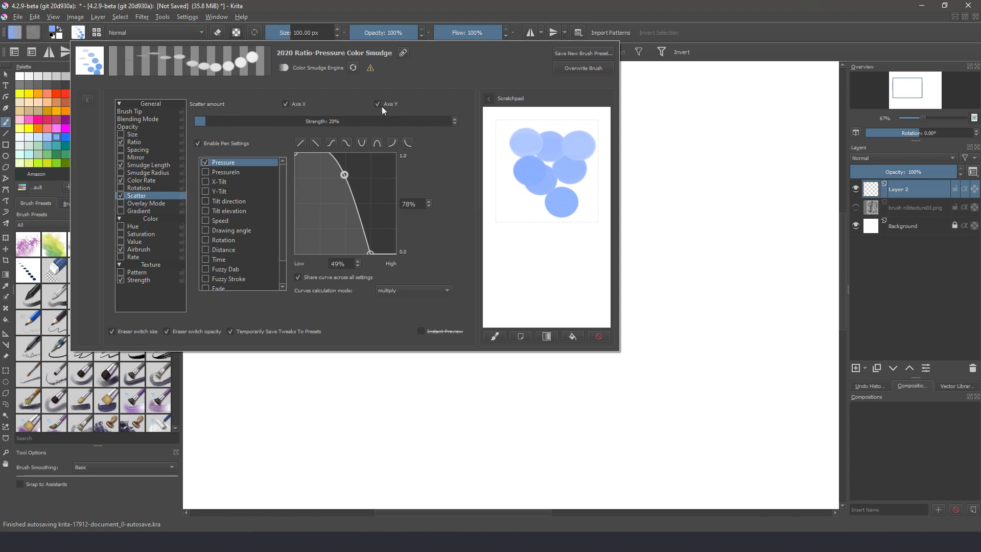
click(301, 143)
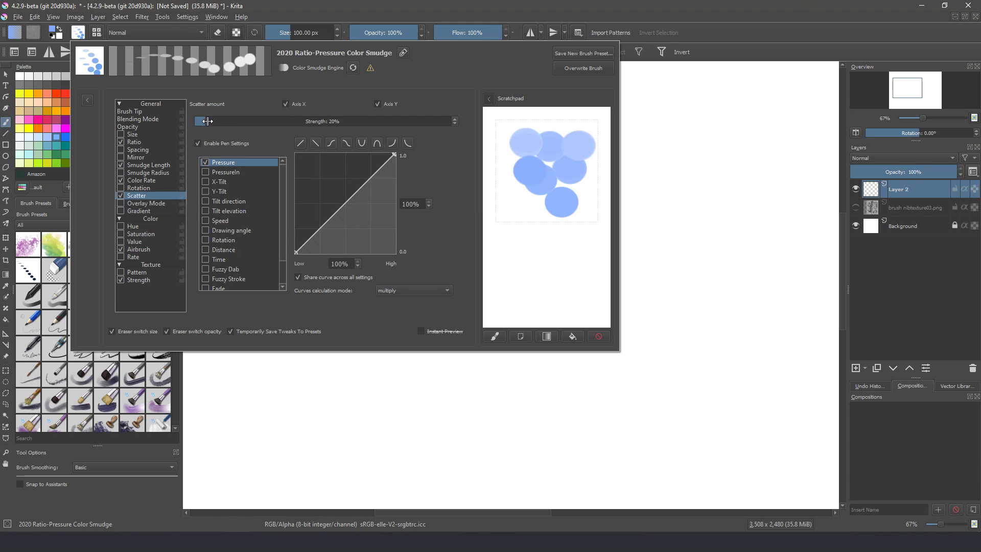
drag(207, 121, 236, 122)
click(599, 336)
mouse_move(531, 247)
mouse_down()
mouse_move(548, 238)
mouse_move(560, 209)
mouse_move(554, 177)
mouse_move(547, 251)
mouse_up()
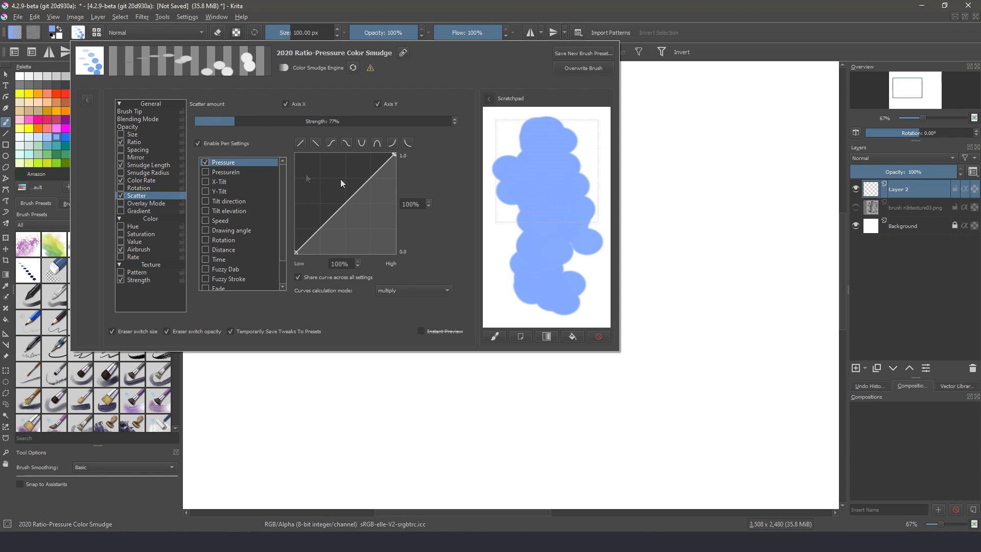
click(160, 165)
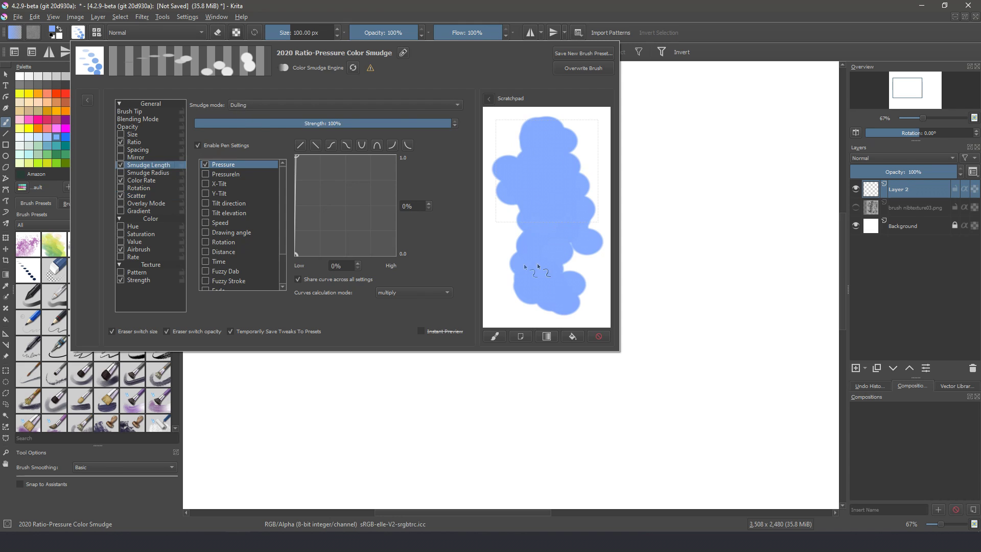
- Set the smudge mode to Smearing and test it with dabs in the scratchpad
click(302, 106)
click(290, 98)
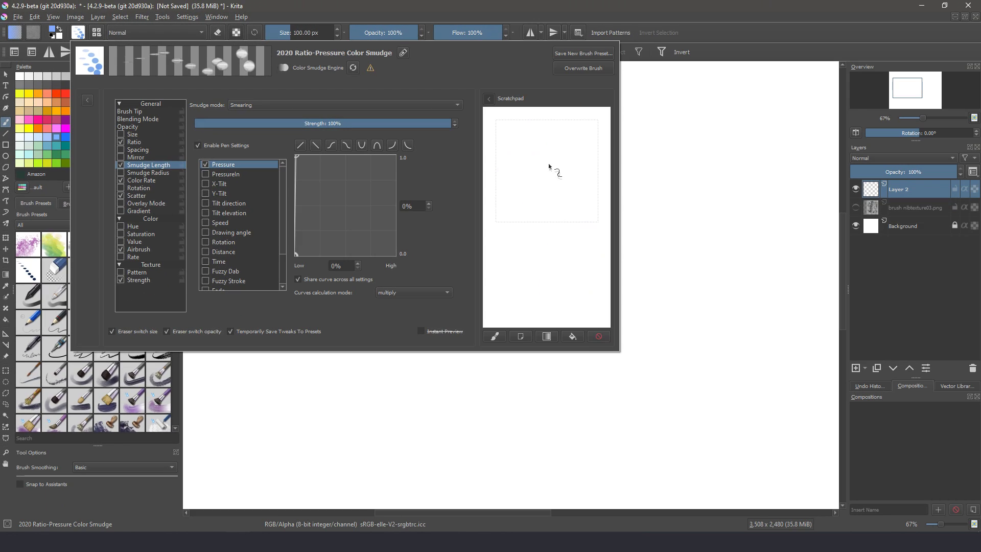
drag(554, 170, 552, 225)
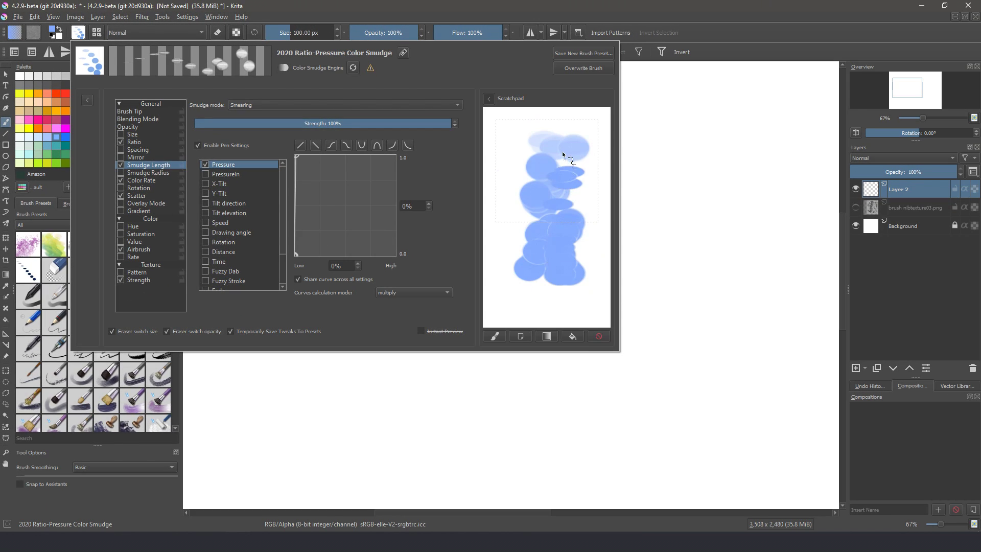
drag(545, 202, 540, 209)
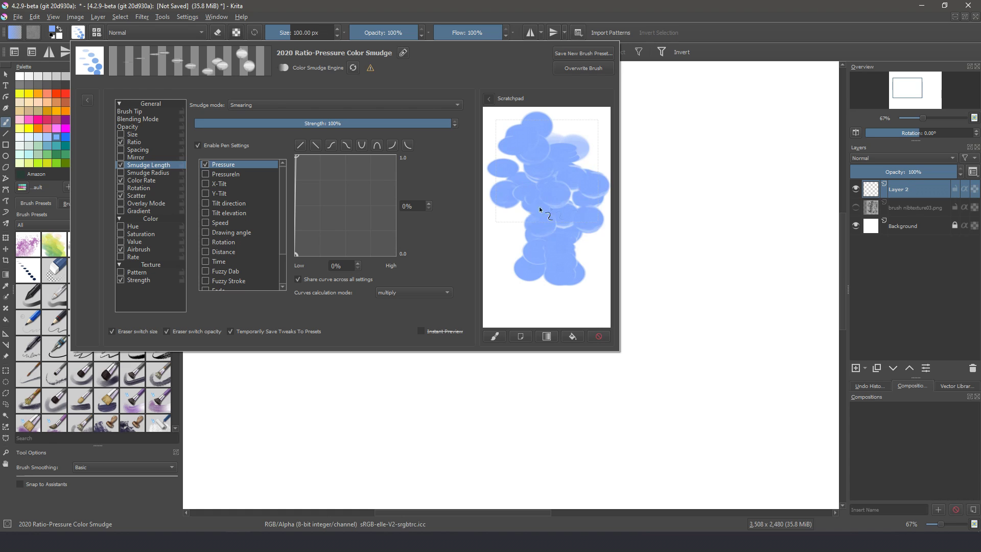
drag(573, 249, 544, 281)
- Turn on the Rate option and smudge the scratchpad dabs into one blob
click(133, 257)
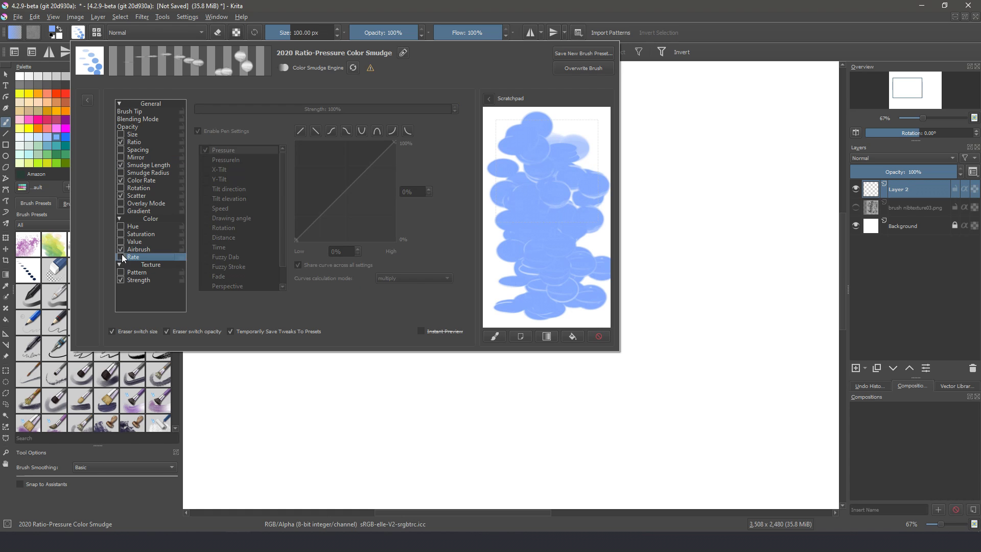
click(121, 257)
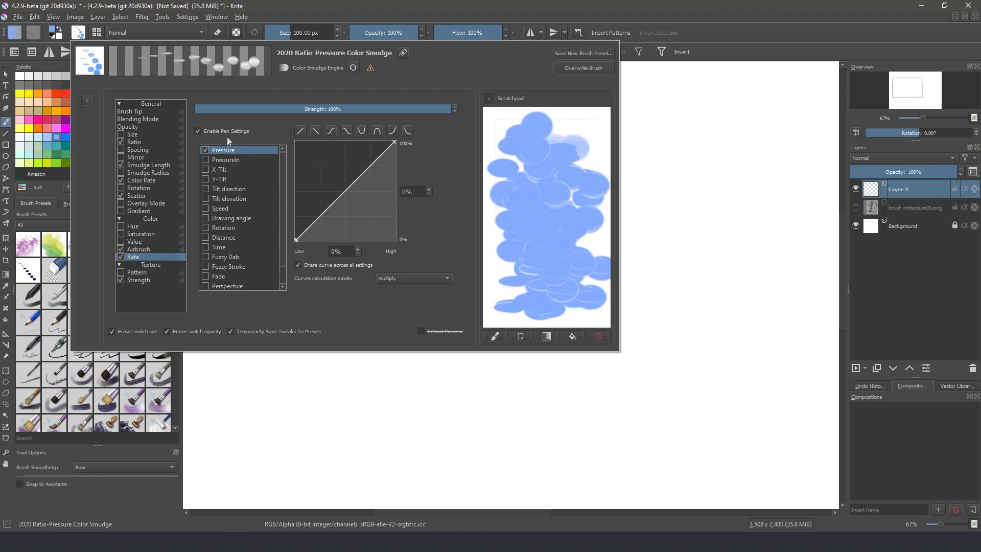
mouse_move(577, 153)
mouse_down()
mouse_move(553, 208)
mouse_move(549, 277)
mouse_move(519, 180)
mouse_move(580, 158)
mouse_move(576, 227)
mouse_move(504, 263)
mouse_up()
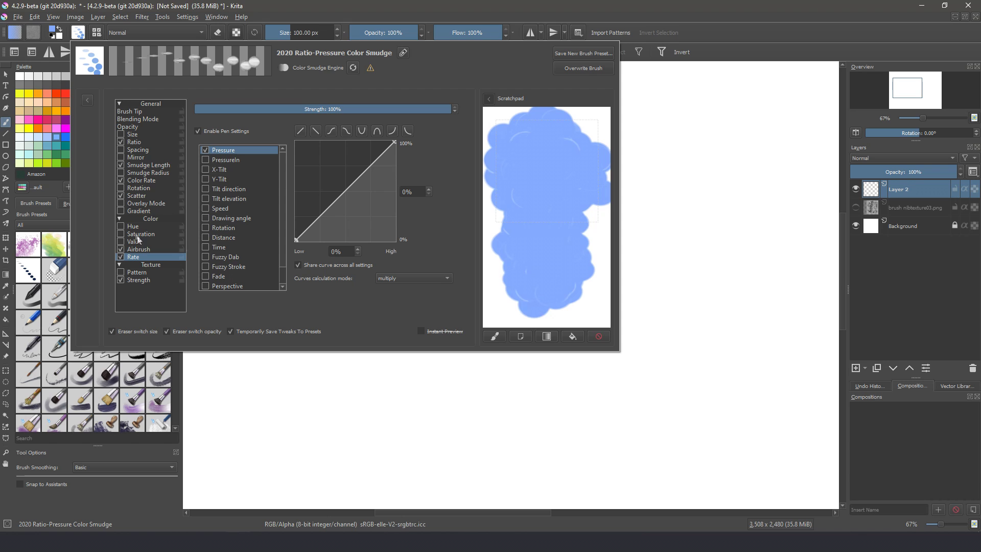
- Enable random per-dab Hue without pressure, test it on scratchpad and canvas, then clear Layer 2
click(121, 227)
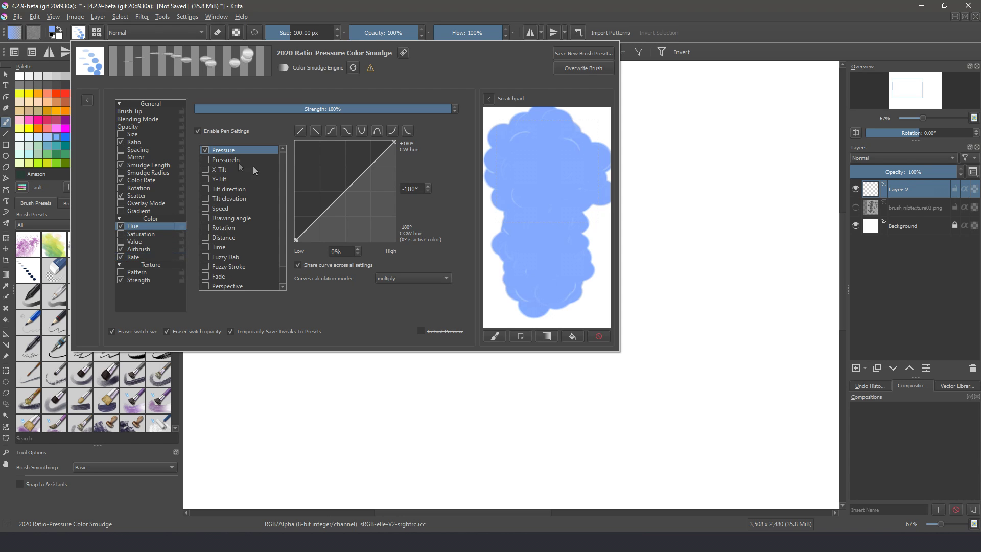
click(206, 256)
click(205, 150)
mouse_move(577, 187)
mouse_down()
mouse_move(587, 143)
mouse_move(536, 230)
mouse_move(515, 162)
mouse_move(569, 192)
mouse_move(547, 219)
mouse_move(526, 296)
mouse_move(540, 150)
mouse_up()
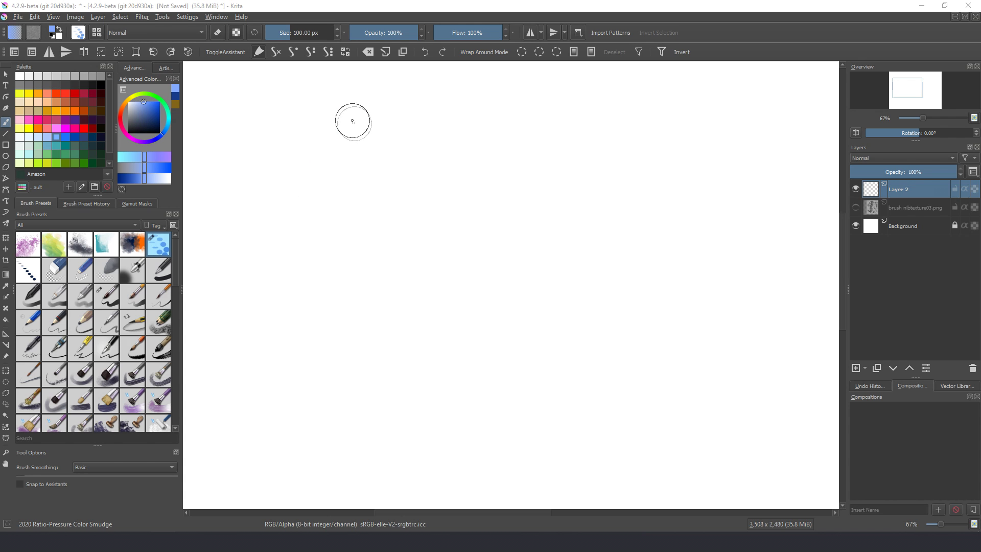
mouse_move(373, 96)
mouse_down()
mouse_move(442, 148)
mouse_move(449, 445)
mouse_move(437, 318)
mouse_move(372, 212)
mouse_move(316, 266)
mouse_move(267, 247)
mouse_move(350, 157)
mouse_move(309, 158)
mouse_move(341, 349)
mouse_move(339, 271)
mouse_move(324, 372)
mouse_move(280, 354)
mouse_move(342, 378)
mouse_up()
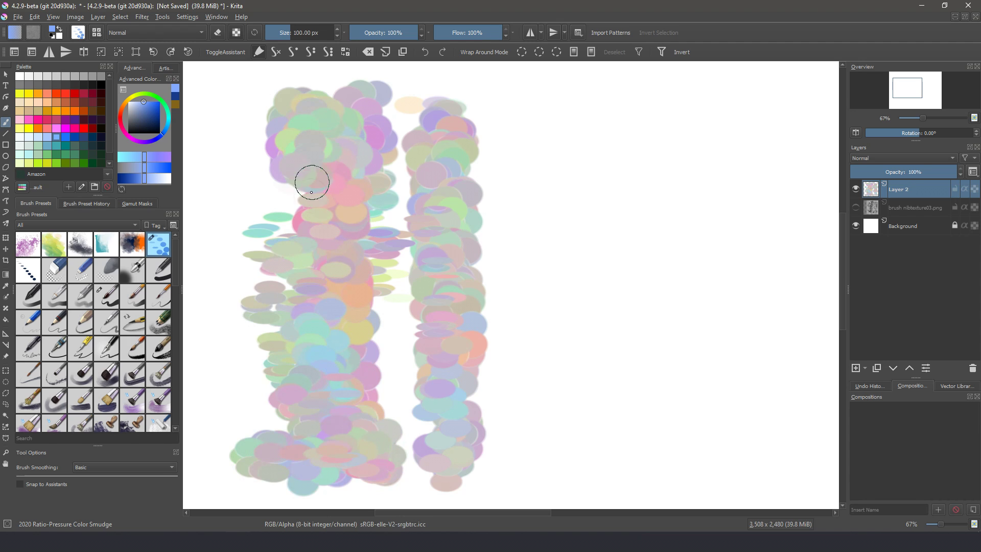
key(Delete)
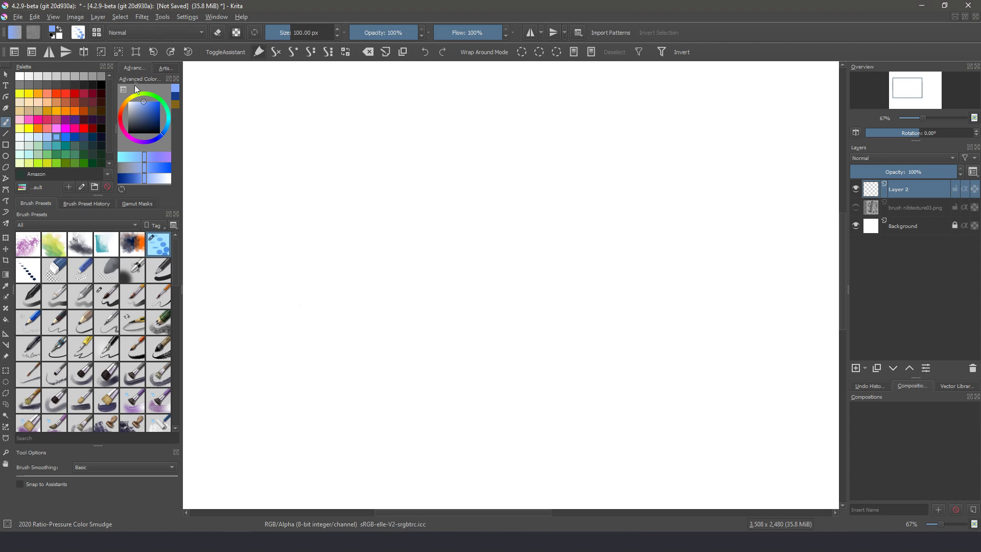
- Select the 2020 Dev Impressionism 01 predefined brush tip and close the editor
click(78, 32)
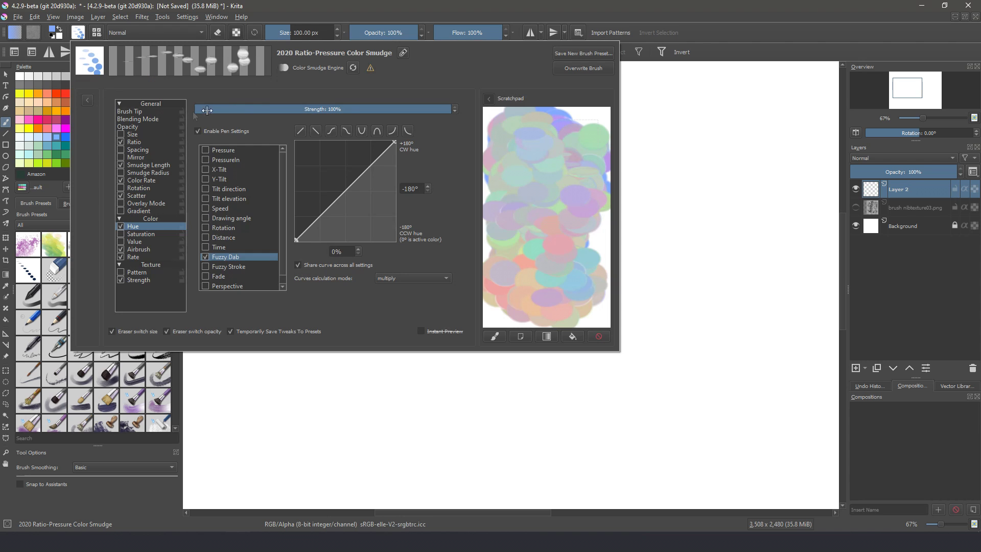
click(138, 112)
click(223, 105)
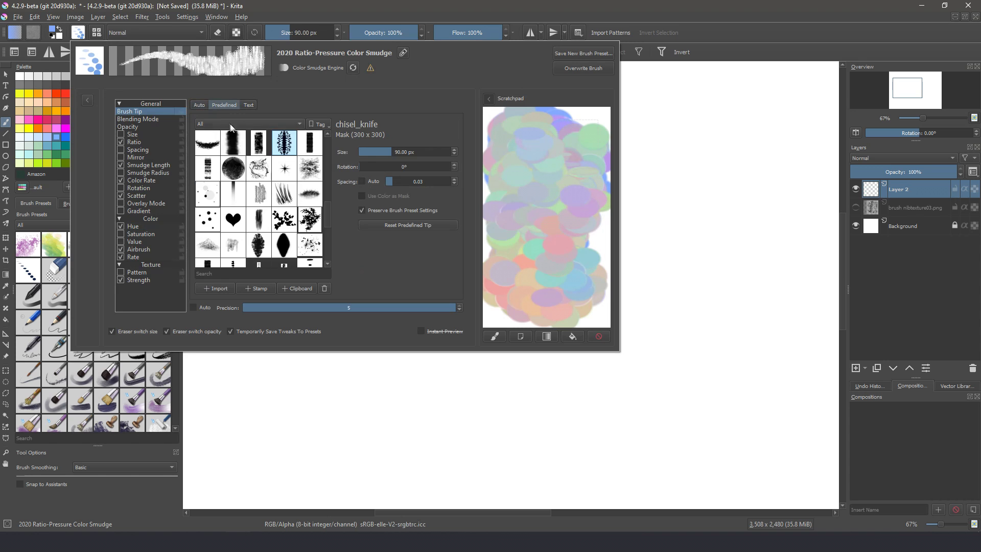
click(388, 397)
key(/)
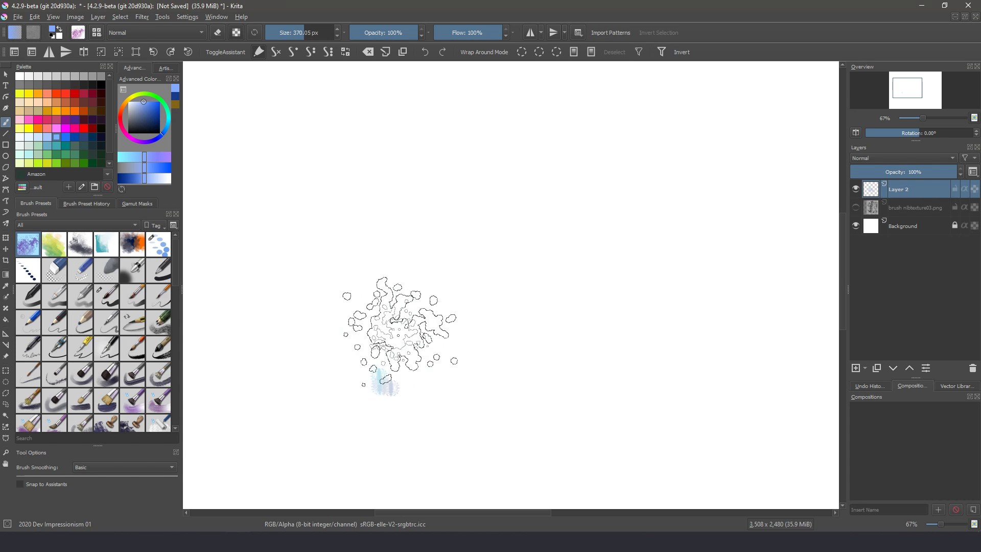
- Test and clear a blue stroke, then paint a broad dark teal band across the top
mouse_move(393, 327)
mouse_down()
mouse_move(370, 291)
mouse_move(391, 235)
mouse_up()
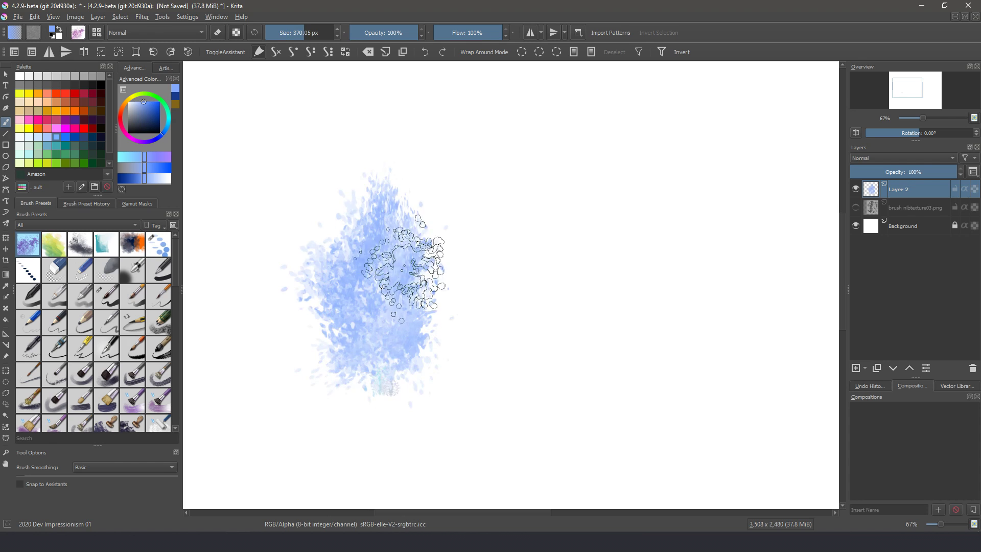
key(Delete)
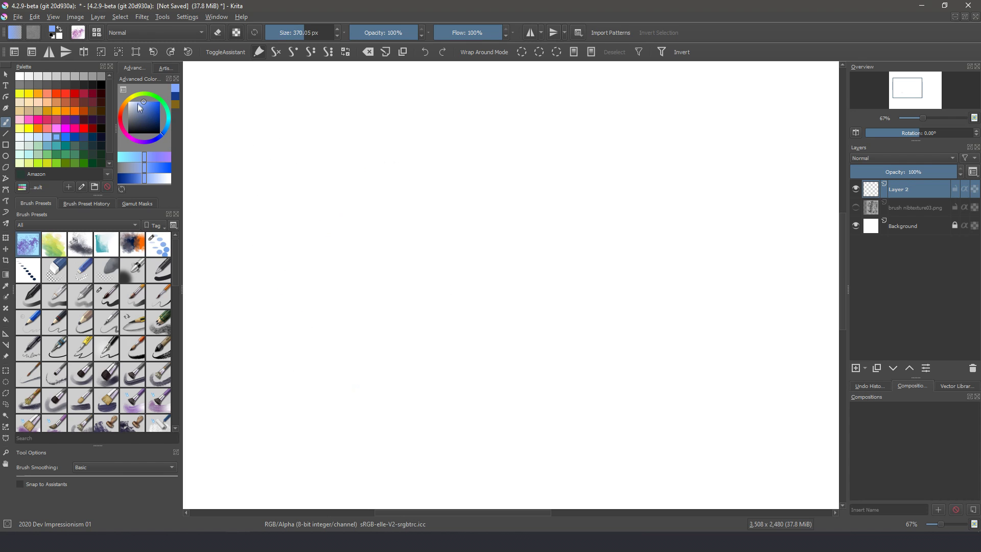
click(158, 100)
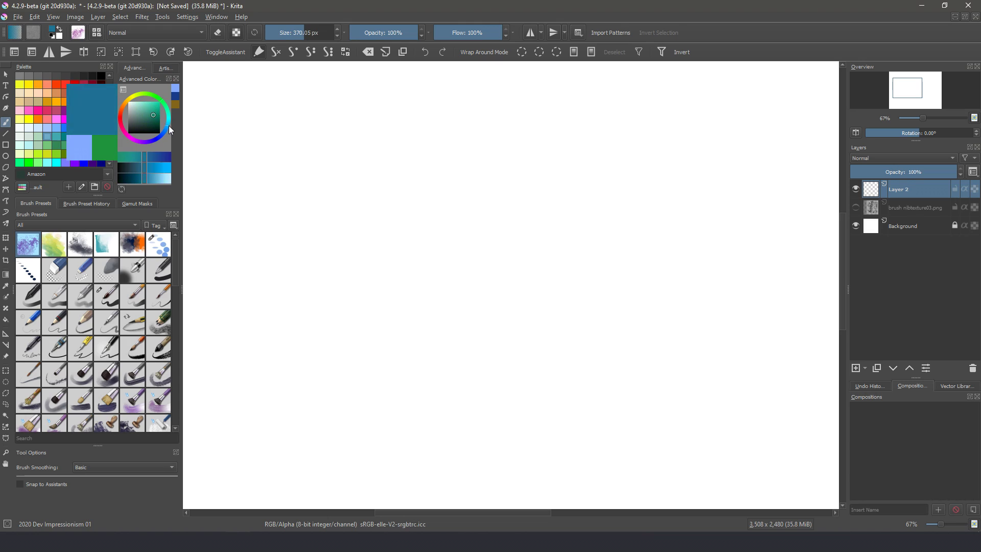
mouse_move(263, 120)
mouse_down()
mouse_move(261, 163)
mouse_move(319, 258)
mouse_move(374, 186)
mouse_up()
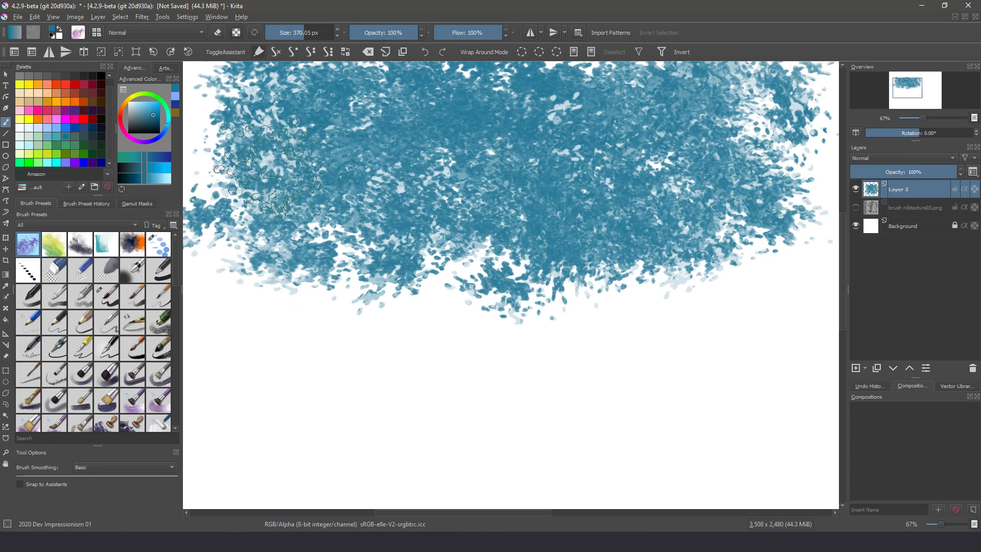
- Spread teal texture over the canvas, then brush light blue across the upper middle and left
mouse_move(435, 165)
mouse_down()
mouse_move(664, 143)
mouse_move(810, 252)
mouse_move(219, 274)
mouse_move(235, 171)
mouse_move(697, 317)
mouse_move(787, 286)
mouse_move(325, 309)
mouse_move(766, 390)
mouse_move(262, 393)
mouse_move(263, 412)
mouse_move(567, 366)
mouse_move(766, 153)
mouse_up()
click(38, 128)
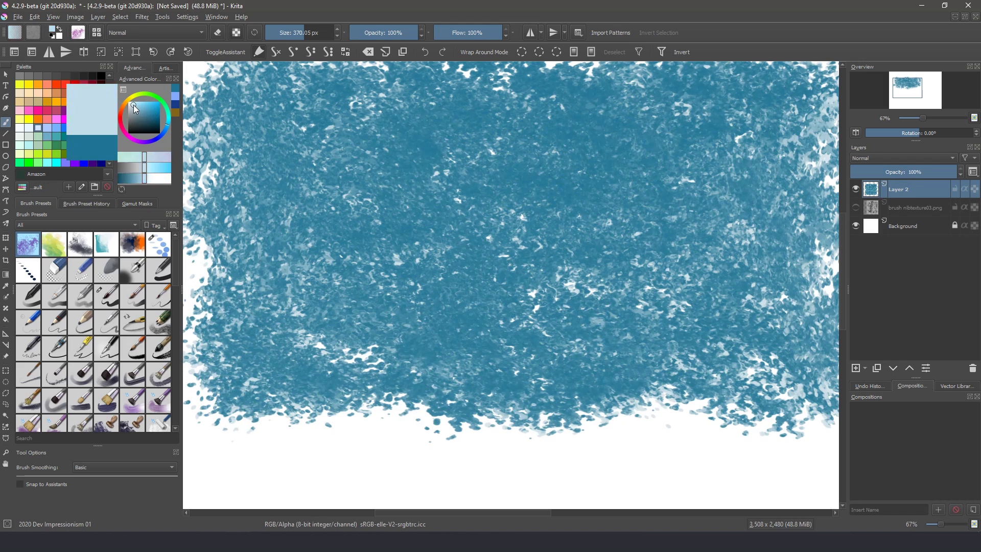
drag(660, 208, 503, 102)
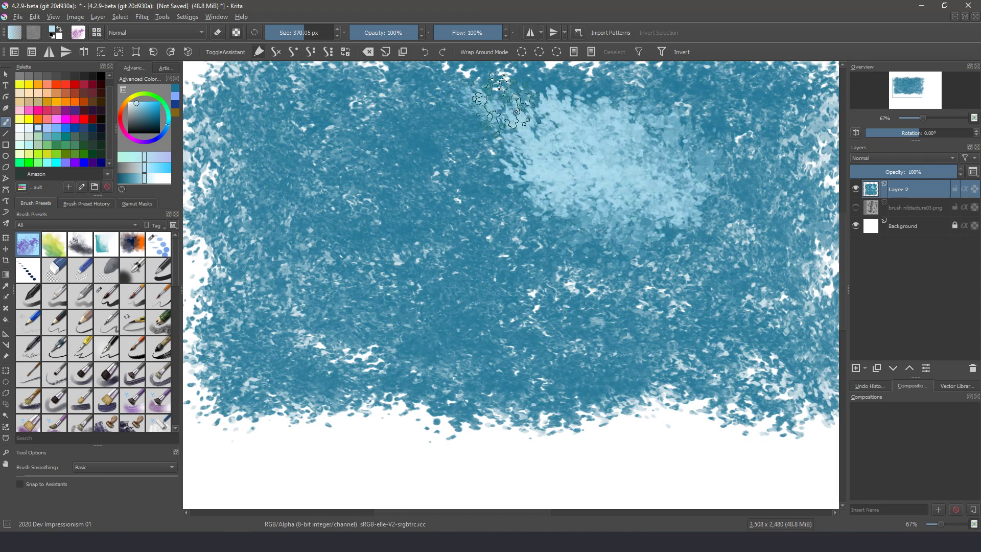
drag(562, 178, 459, 146)
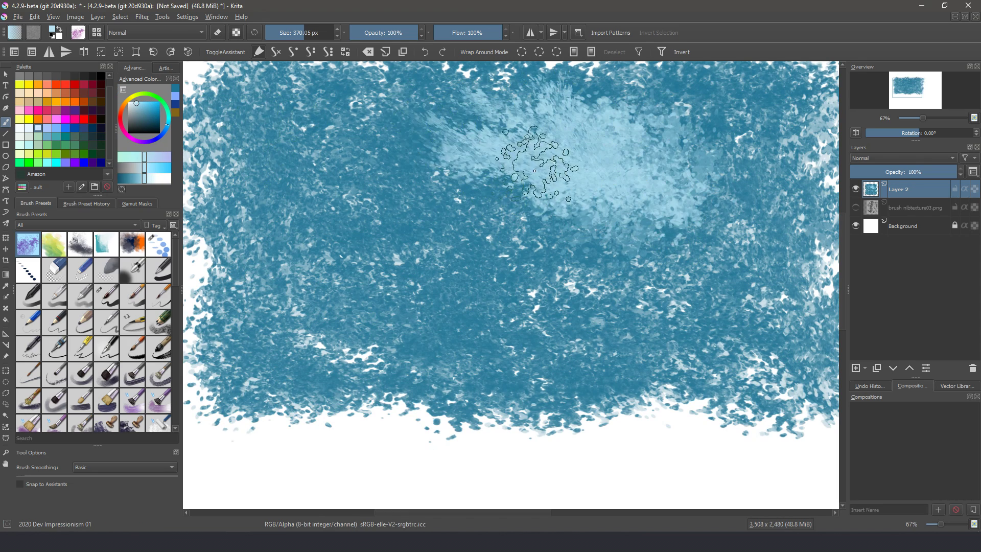
mouse_move(351, 82)
mouse_down()
mouse_move(274, 193)
mouse_move(328, 219)
mouse_move(502, 241)
mouse_move(422, 278)
mouse_move(536, 358)
mouse_move(486, 388)
mouse_move(501, 332)
mouse_move(424, 329)
mouse_up()
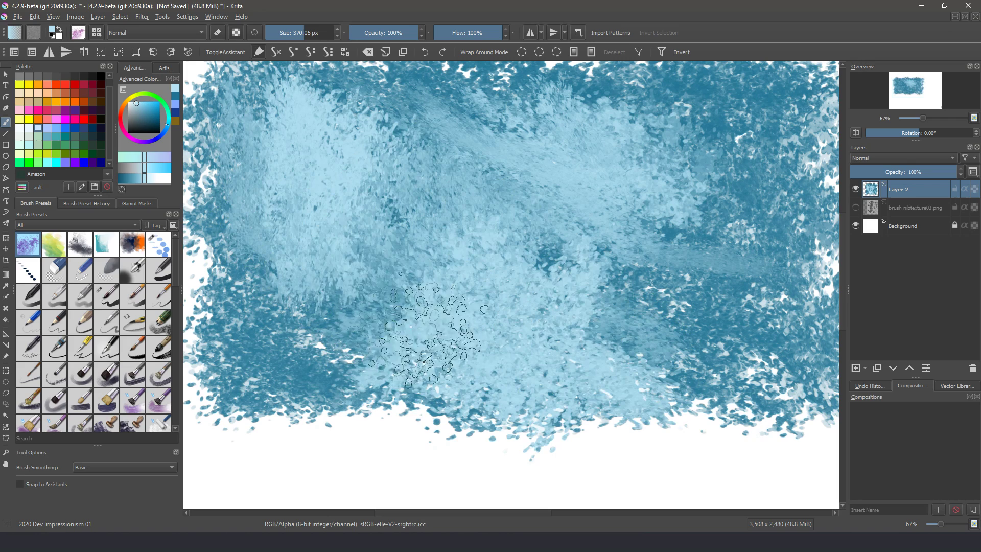
- Add dark-teal strokes through the centre, then light blue across the centre and left
click(84, 136)
mouse_move(557, 306)
mouse_down()
mouse_move(511, 215)
mouse_move(357, 255)
mouse_move(664, 204)
mouse_move(679, 317)
mouse_move(487, 214)
mouse_up()
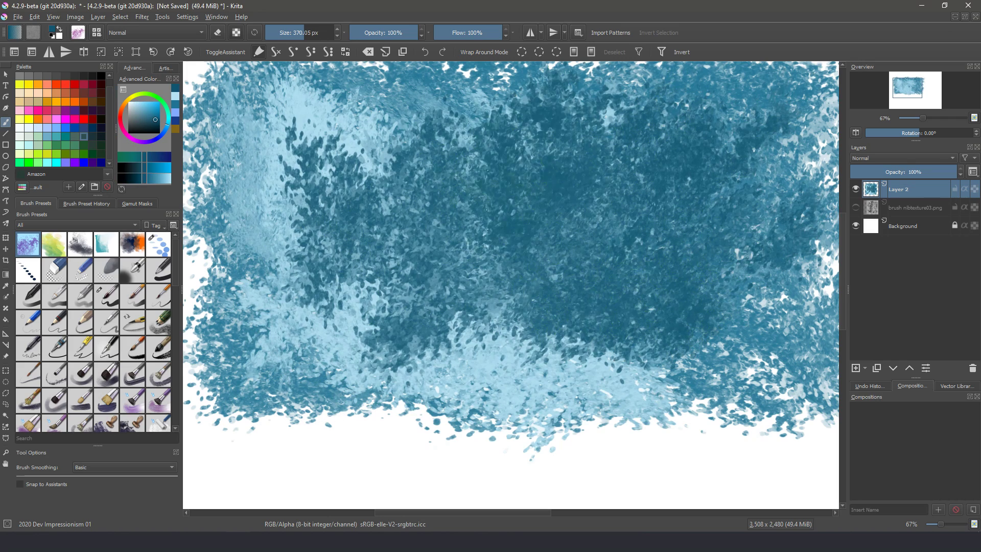
click(47, 136)
mouse_move(588, 307)
mouse_down()
mouse_move(537, 153)
mouse_move(358, 214)
mouse_move(393, 353)
mouse_up()
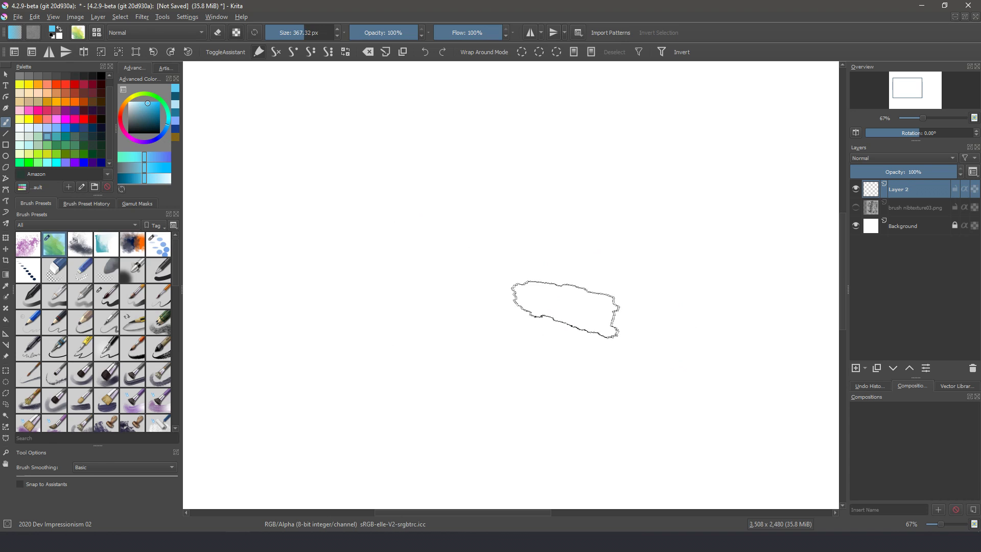
- Test rectangular light-blue and cyan Impressionism 02 dabs across the canvas, then delete them
mouse_move(612, 348)
mouse_down()
mouse_move(270, 361)
mouse_move(327, 330)
mouse_move(404, 220)
mouse_move(303, 158)
mouse_move(363, 118)
mouse_up()
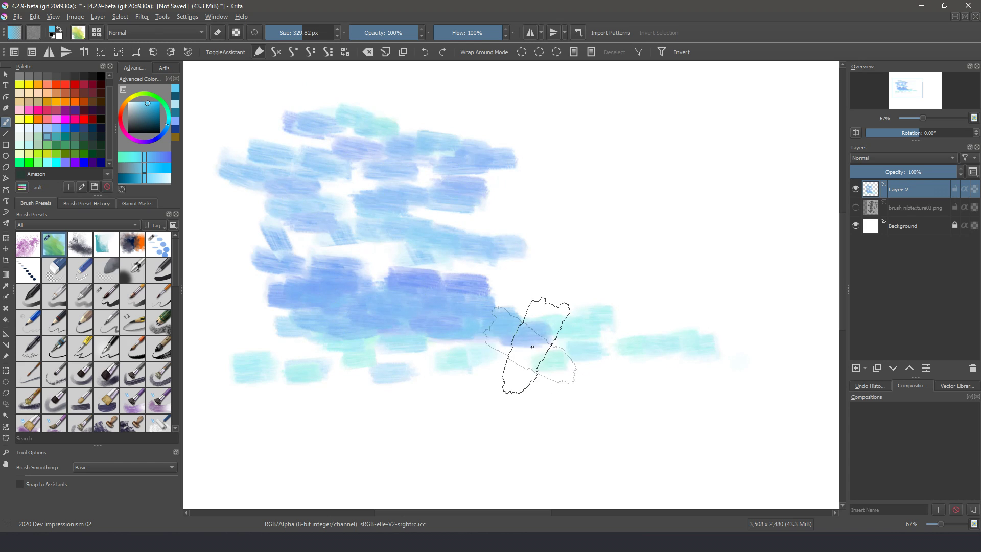
drag(582, 250, 600, 219)
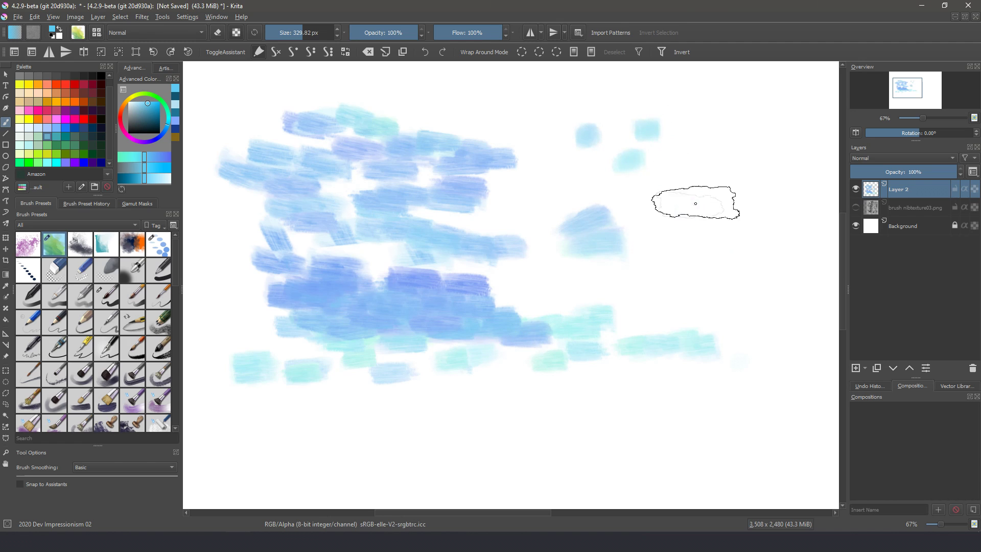
drag(695, 204, 698, 203)
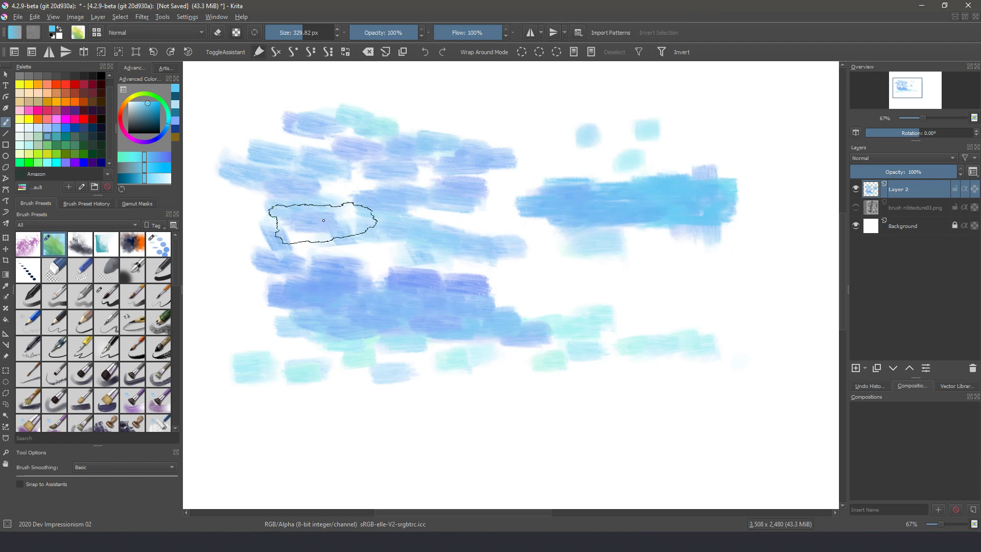
drag(534, 112, 424, 109)
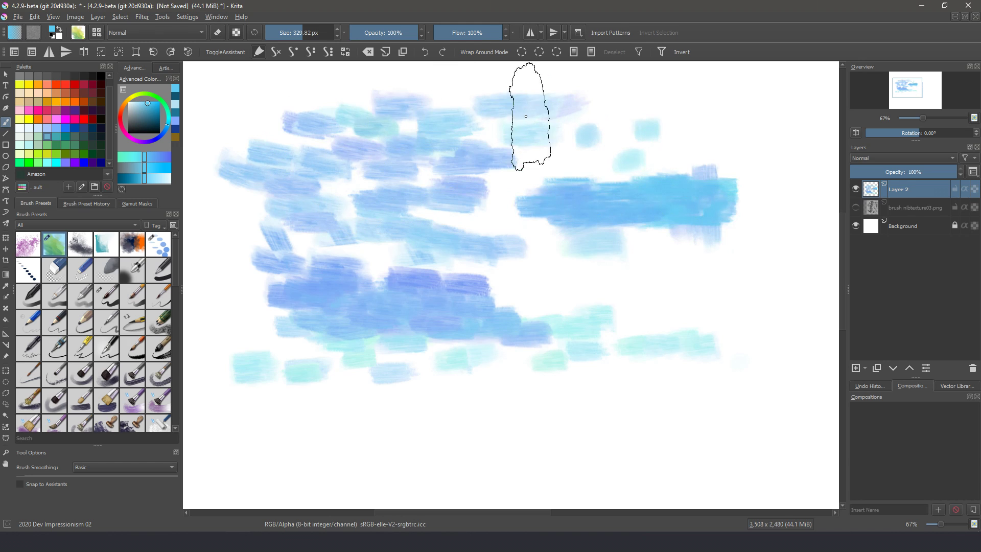
key(Delete)
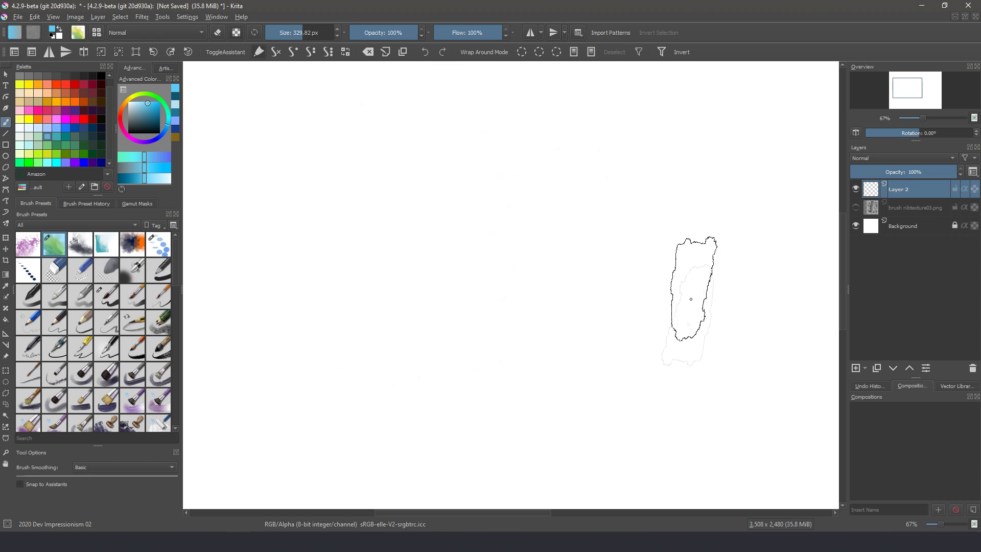
- Repaint the sky with blue rectangular strokes, then dark blue over the right half
mouse_move(677, 339)
mouse_down()
mouse_move(551, 324)
mouse_move(635, 252)
mouse_move(690, 317)
mouse_move(713, 282)
mouse_move(635, 241)
mouse_move(548, 285)
mouse_move(384, 286)
mouse_up()
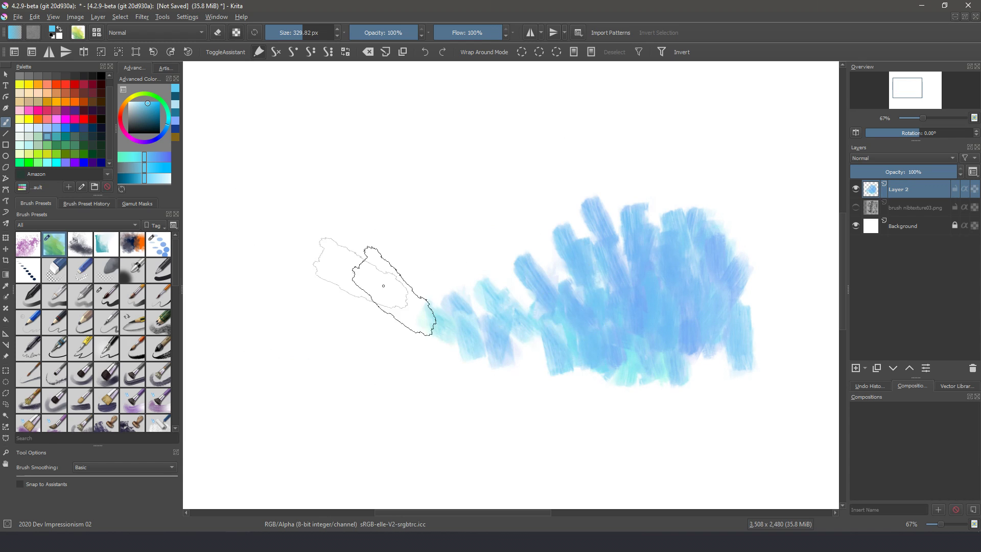
click(156, 121)
mouse_move(736, 245)
mouse_down()
mouse_move(705, 316)
mouse_move(664, 286)
mouse_move(627, 317)
mouse_move(460, 350)
mouse_move(611, 355)
mouse_move(435, 352)
mouse_move(613, 367)
mouse_move(388, 373)
mouse_move(407, 372)
mouse_up()
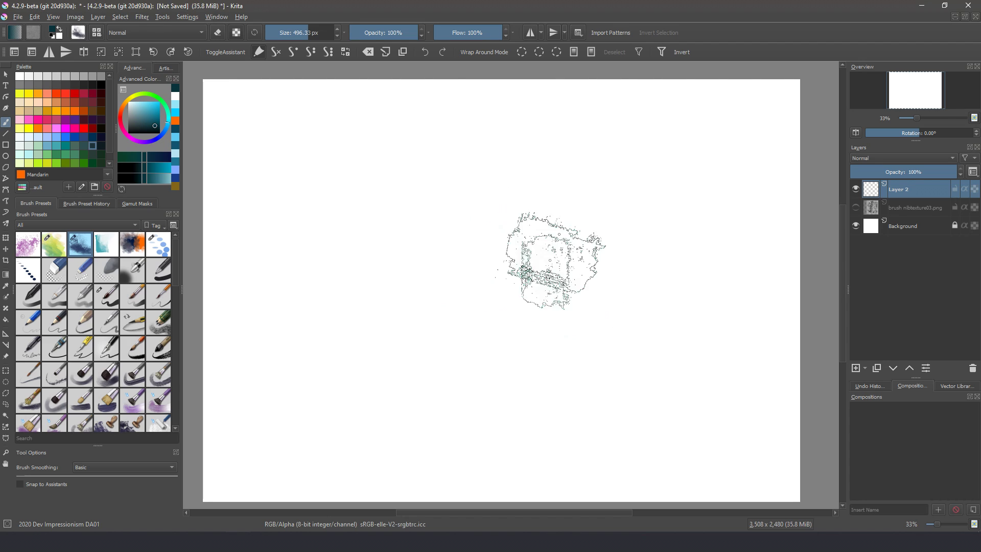
- Paint a dark-teal DA01 test stroke, clear it, then dab grey-blue cross-hatched squares
mouse_move(554, 260)
mouse_down()
mouse_move(349, 162)
mouse_move(631, 248)
mouse_move(372, 160)
mouse_move(682, 201)
mouse_move(278, 346)
mouse_move(341, 303)
mouse_up()
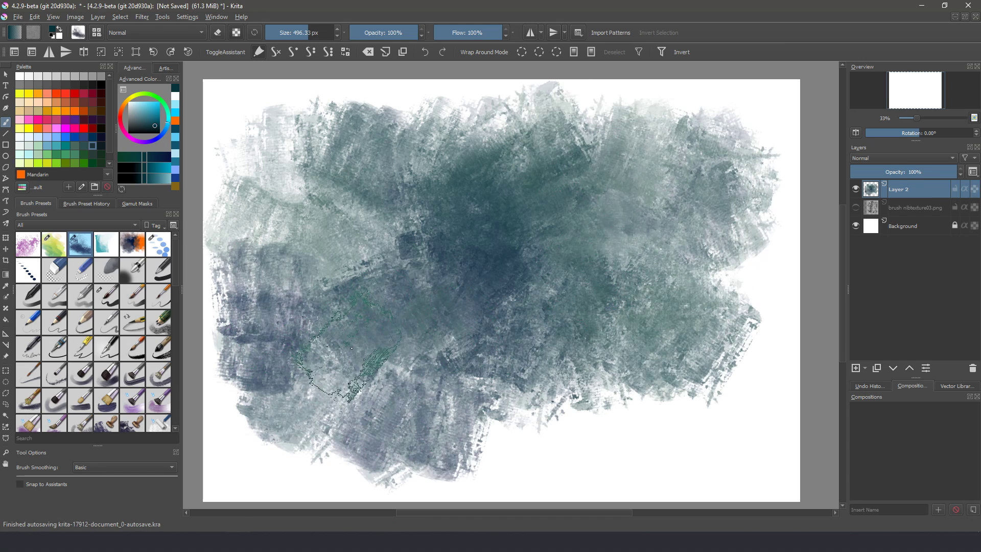
key(Delete)
drag(393, 240, 459, 235)
mouse_move(505, 204)
mouse_down()
mouse_move(546, 250)
mouse_move(603, 255)
mouse_move(633, 350)
mouse_move(511, 352)
mouse_up()
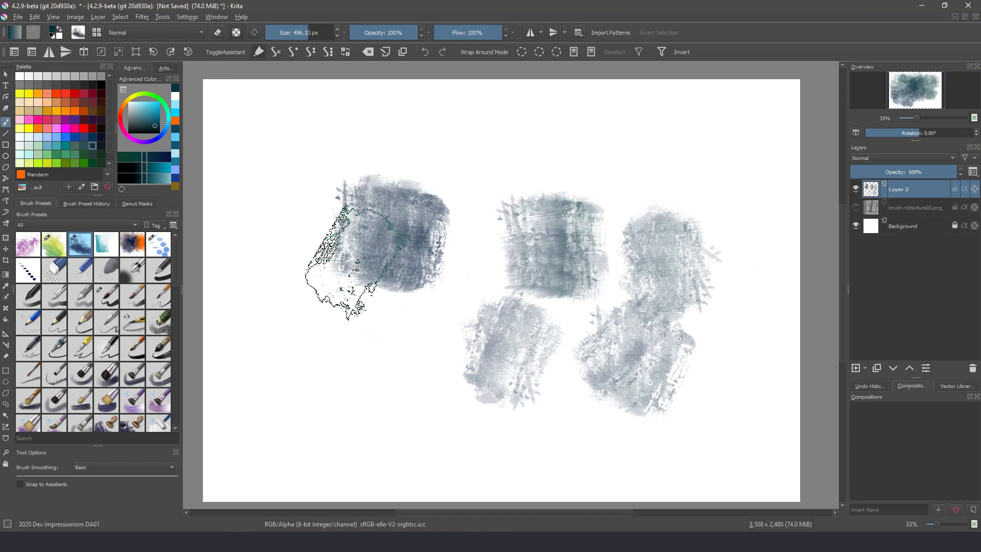
click(77, 34)
- Enable Ratio on the DA01 brush and test it with a long grey-green stroke
click(122, 143)
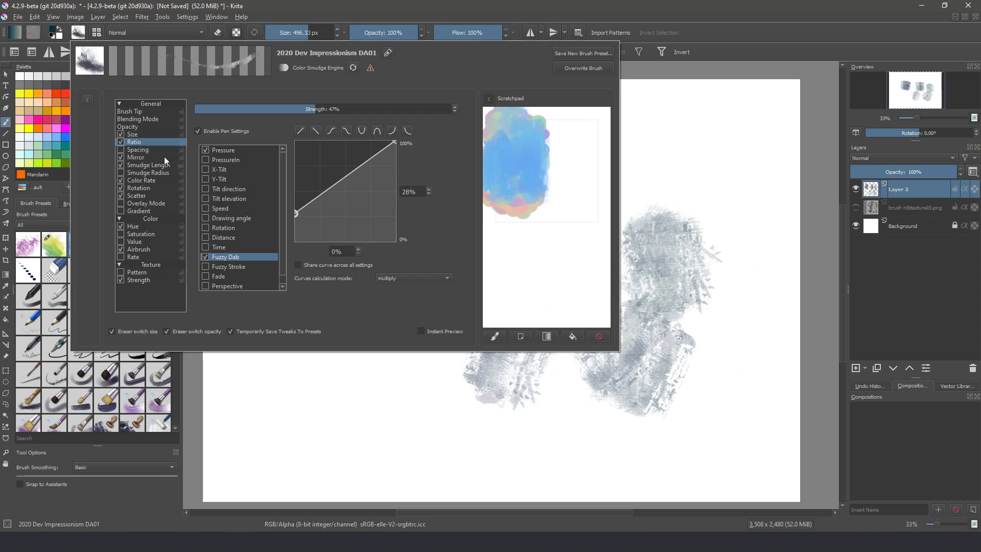
click(378, 363)
mouse_move(296, 306)
mouse_down()
mouse_move(445, 340)
mouse_move(275, 322)
mouse_move(314, 332)
mouse_move(414, 329)
mouse_move(252, 131)
mouse_move(228, 171)
mouse_move(286, 307)
mouse_move(424, 245)
mouse_move(546, 307)
mouse_move(304, 297)
mouse_move(459, 367)
mouse_move(562, 347)
mouse_up()
- Clear the layer and paint three tall vertical blue-grey streaks with the Ratio brush
key(Delete)
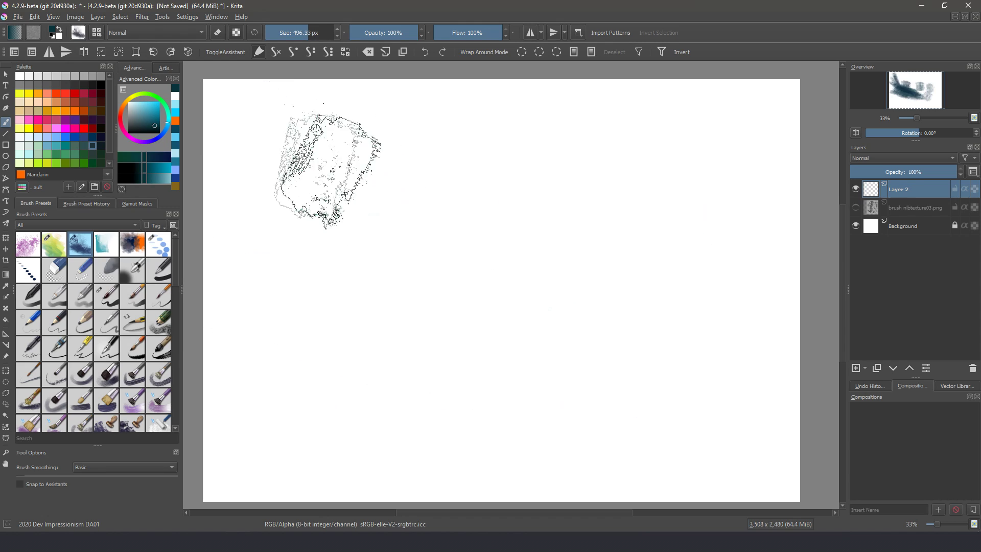
mouse_move(352, 176)
mouse_down()
mouse_move(377, 267)
mouse_move(363, 163)
mouse_move(305, 170)
mouse_move(274, 213)
mouse_move(266, 388)
mouse_up()
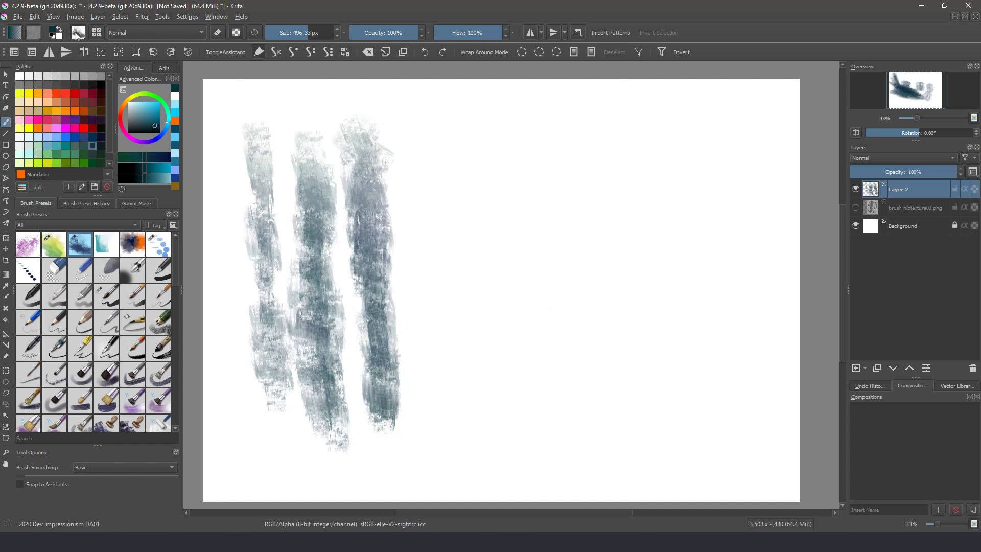
click(78, 33)
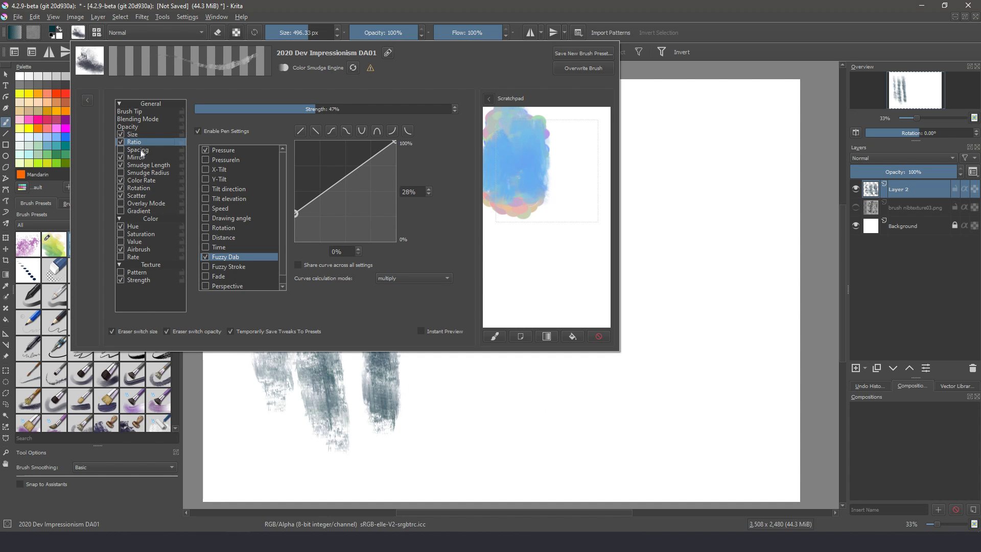